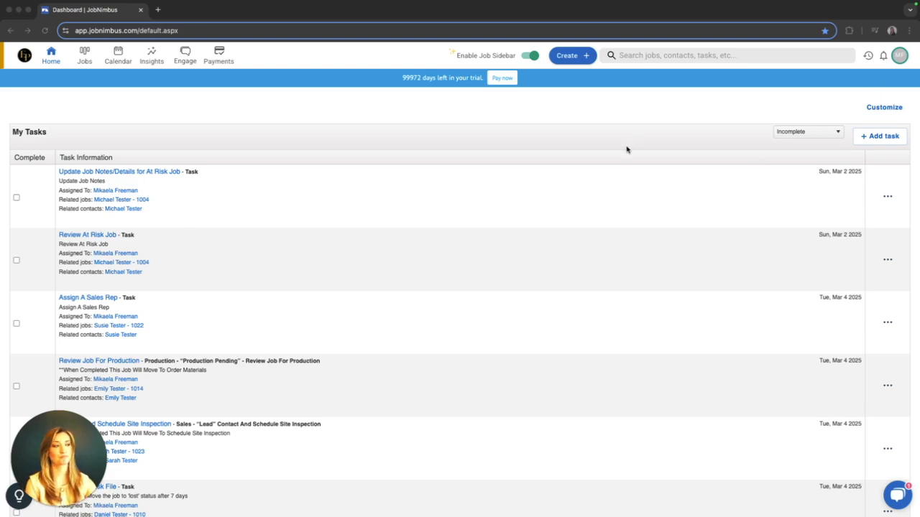
# Open the company settings and go to the list of templates.
pyautogui.click(899, 58)
pyautogui.click(899, 58)
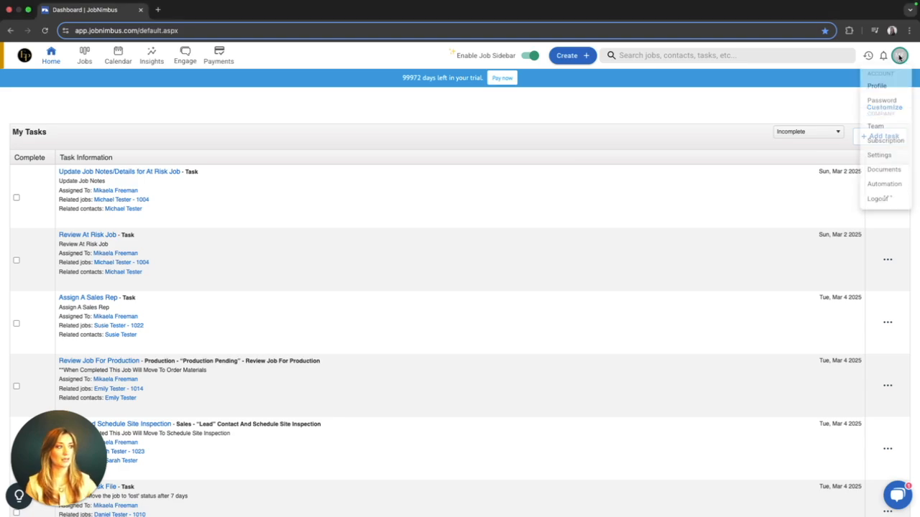
pyautogui.click(879, 162)
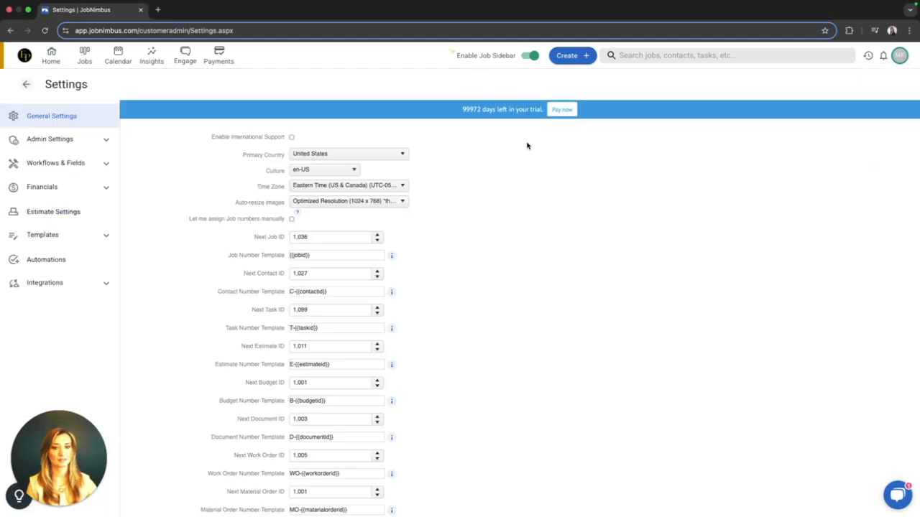
pyautogui.click(899, 58)
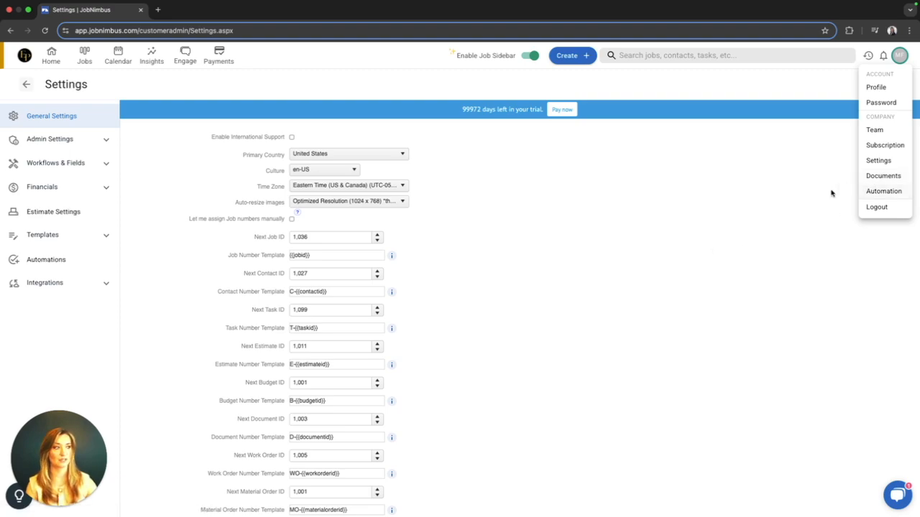
pyautogui.click(787, 196)
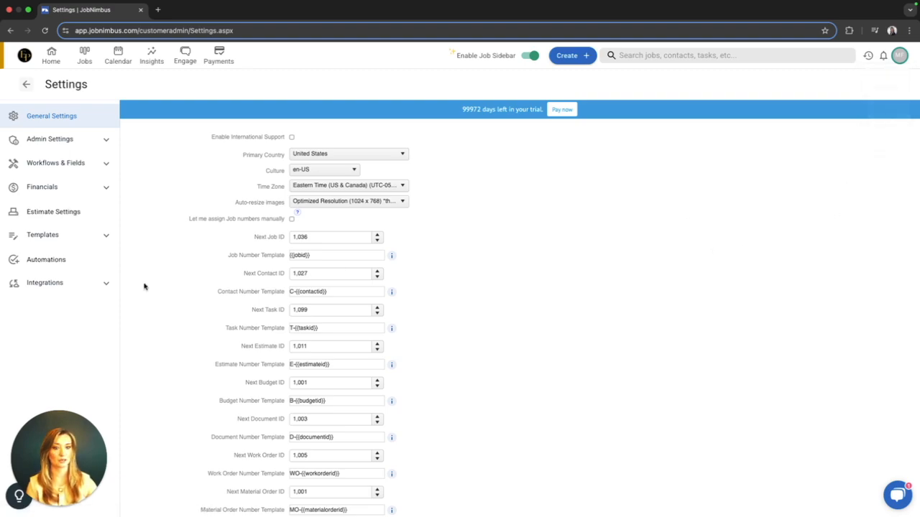
pyautogui.click(51, 237)
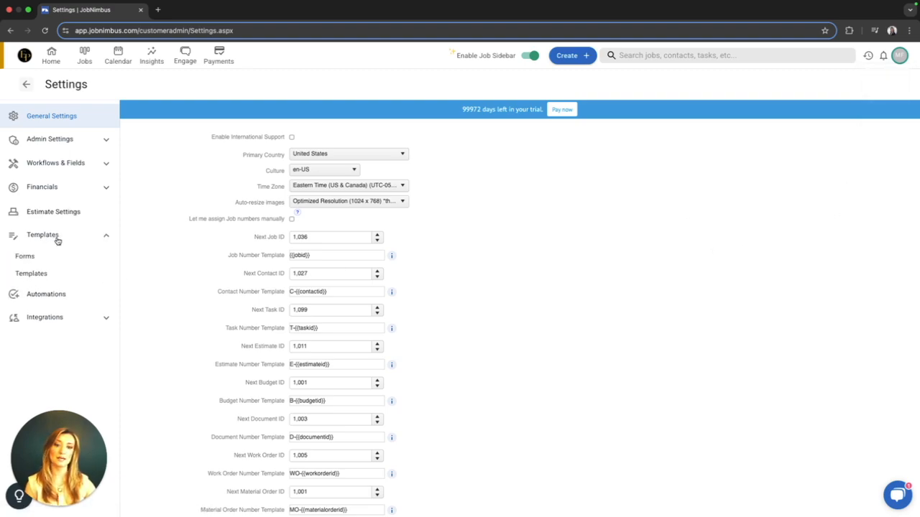
pyautogui.click(33, 277)
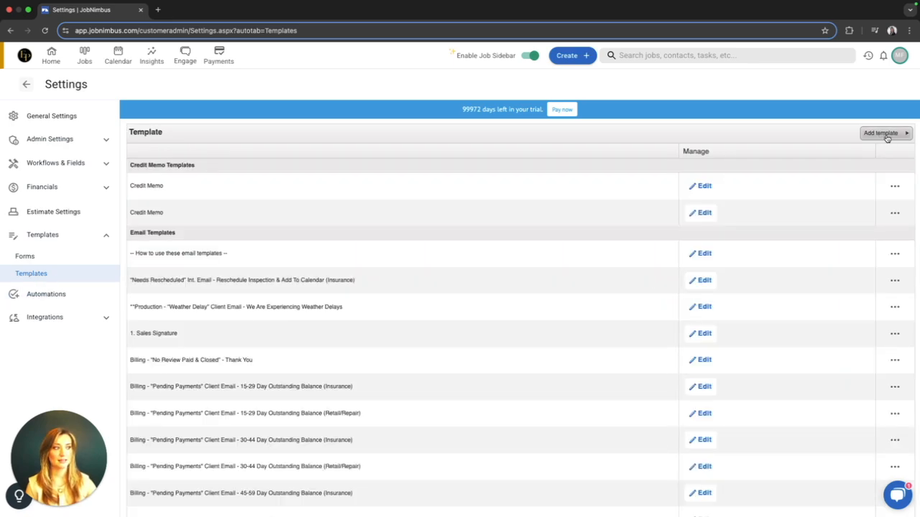
# Start a new document template and name it "Certificate of Completion".
pyautogui.click(884, 134)
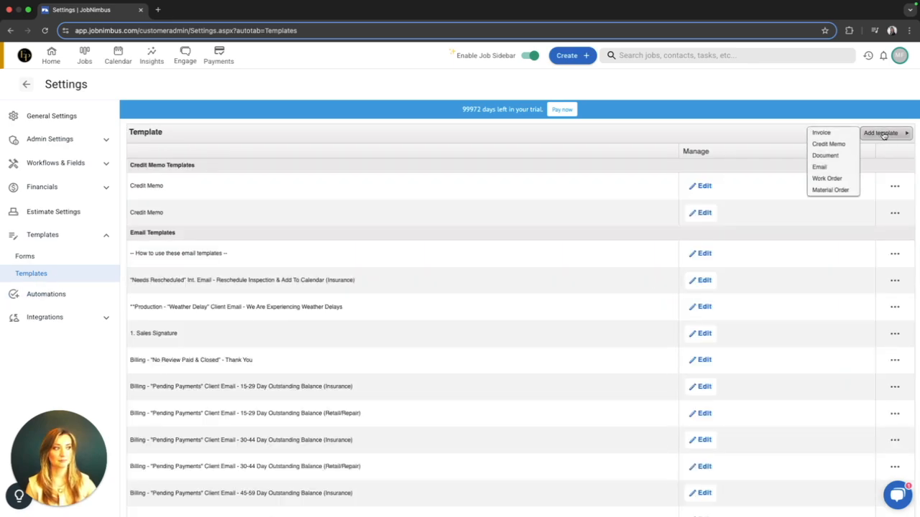
pyautogui.click(834, 156)
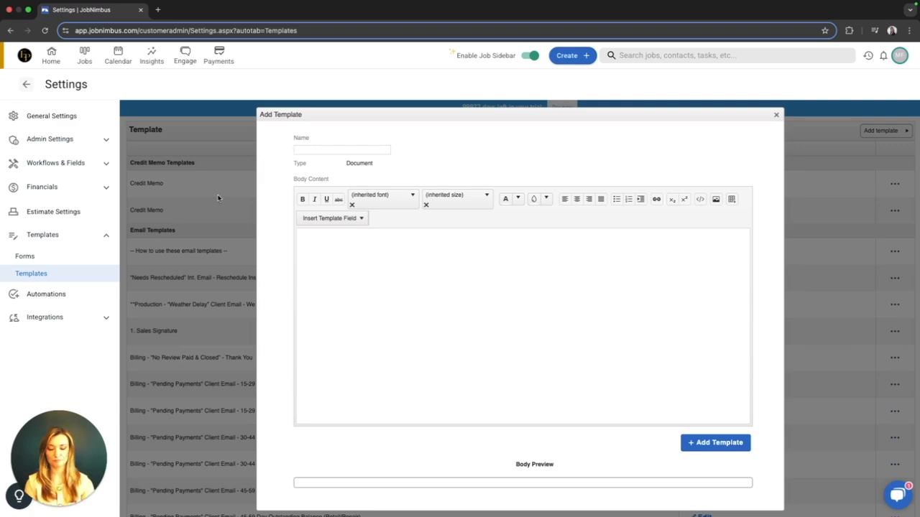
pyautogui.write('Certif')
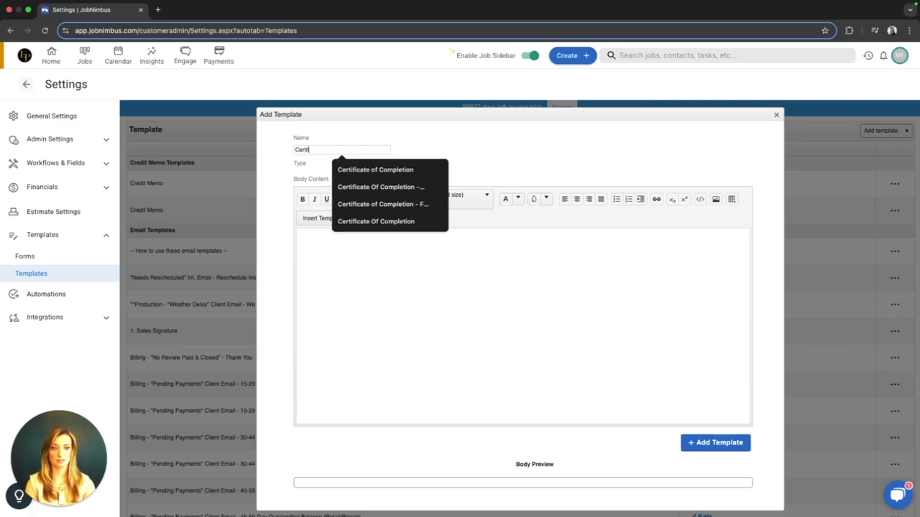
pyautogui.write('icate of Completion - Financ')
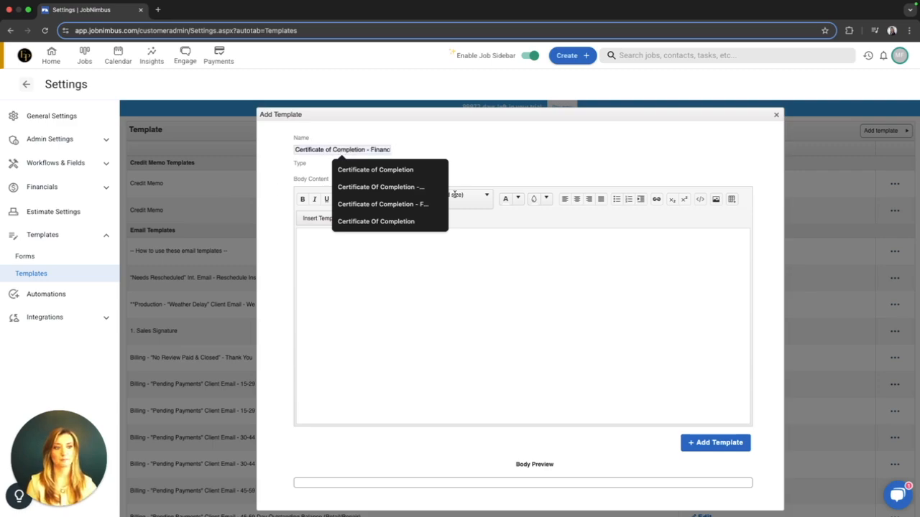
pyautogui.click(503, 169)
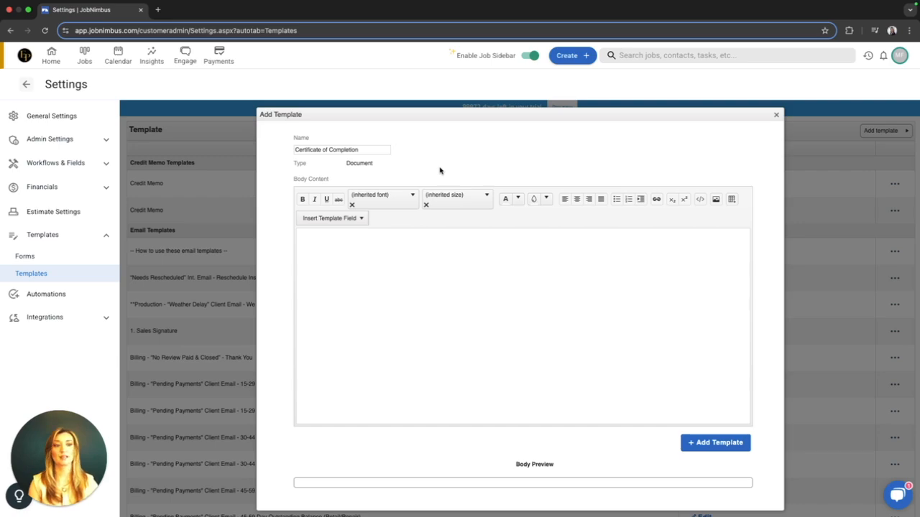
# Insert the Company/Location Logo template field at the start of the body content.
pyautogui.click(467, 354)
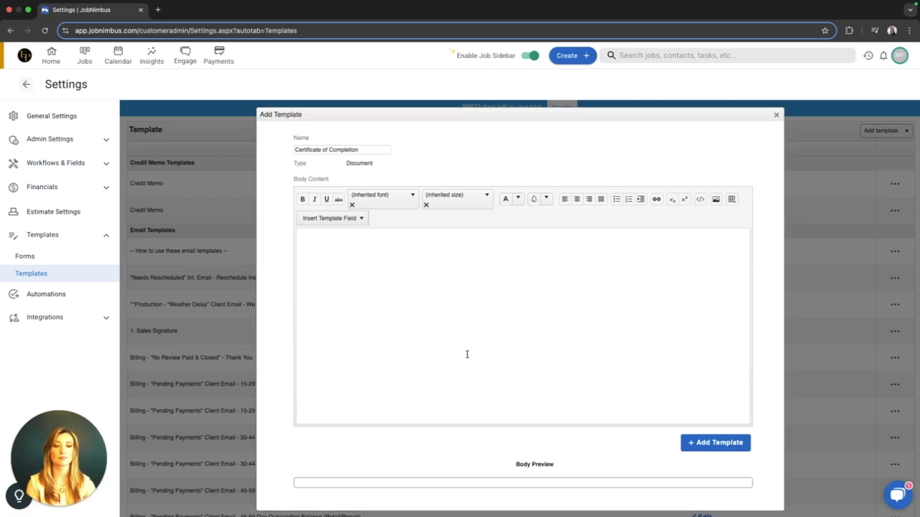
pyautogui.click(359, 220)
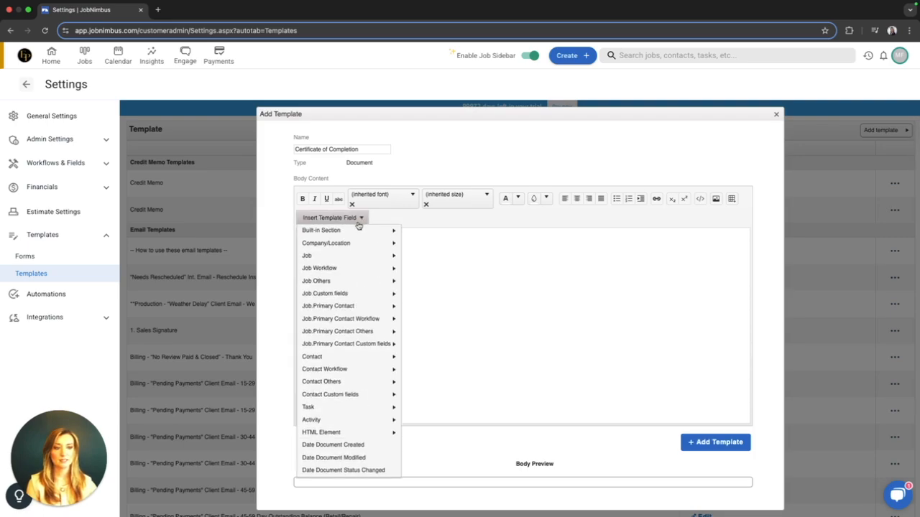
pyautogui.click(359, 222)
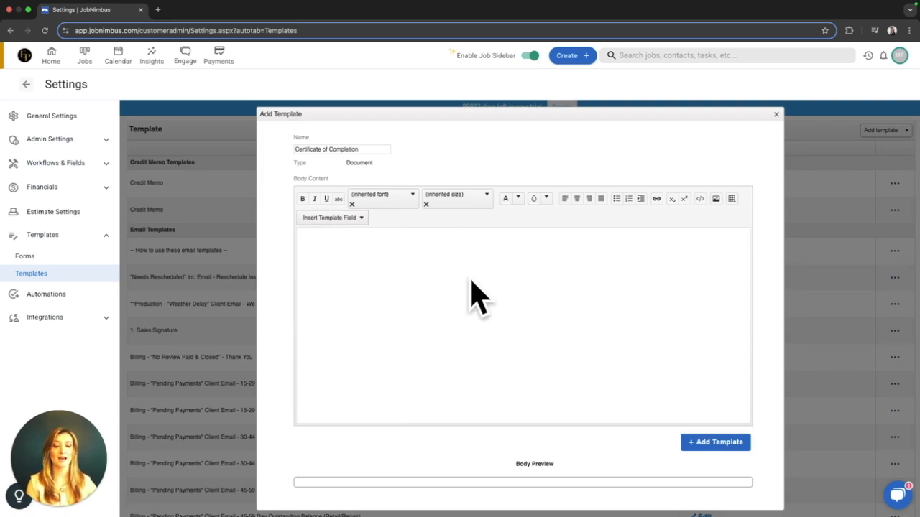
pyautogui.click(324, 220)
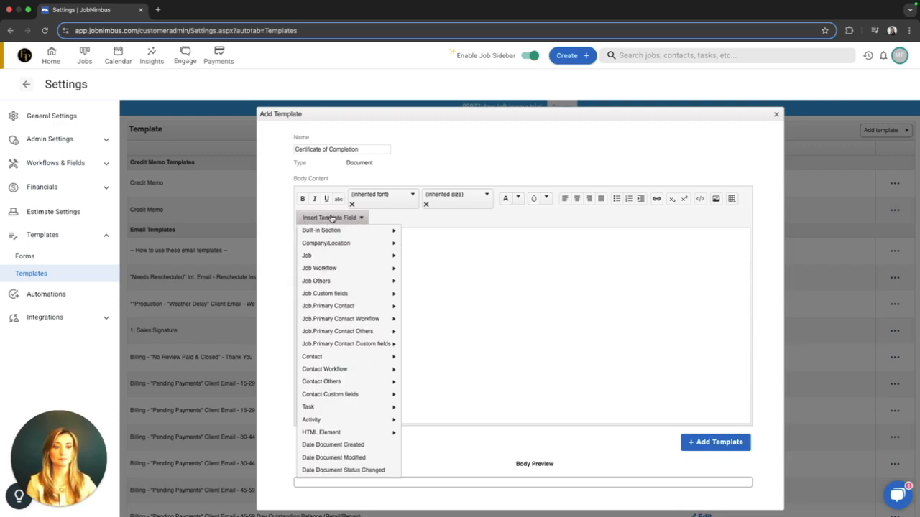
pyautogui.moveTo(331, 237)
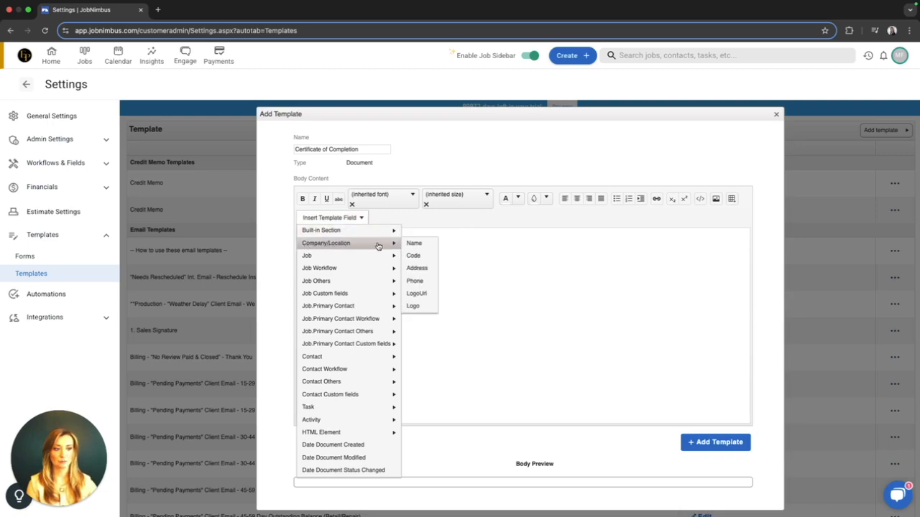
pyautogui.click(415, 307)
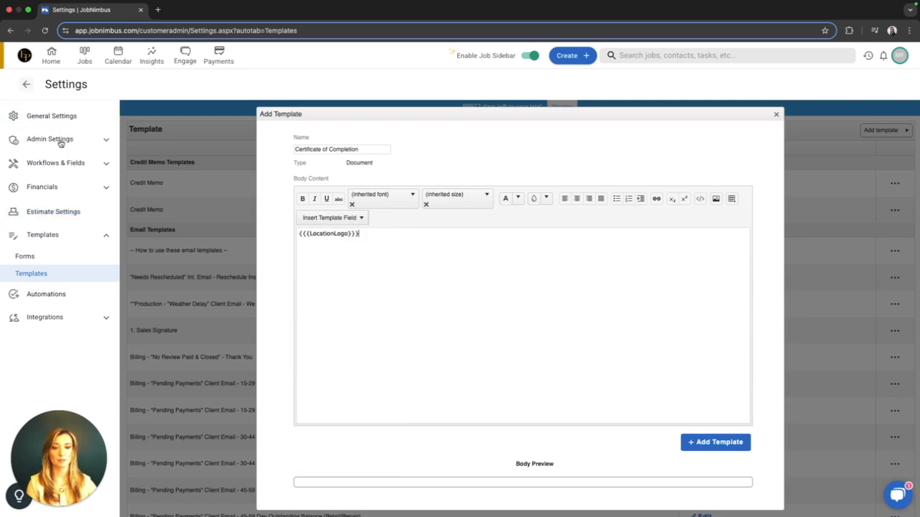
# Add blank lines below the logo field and center the logo field in the body.
pyautogui.moveTo(372, 238); pyautogui.dragTo(292, 239)
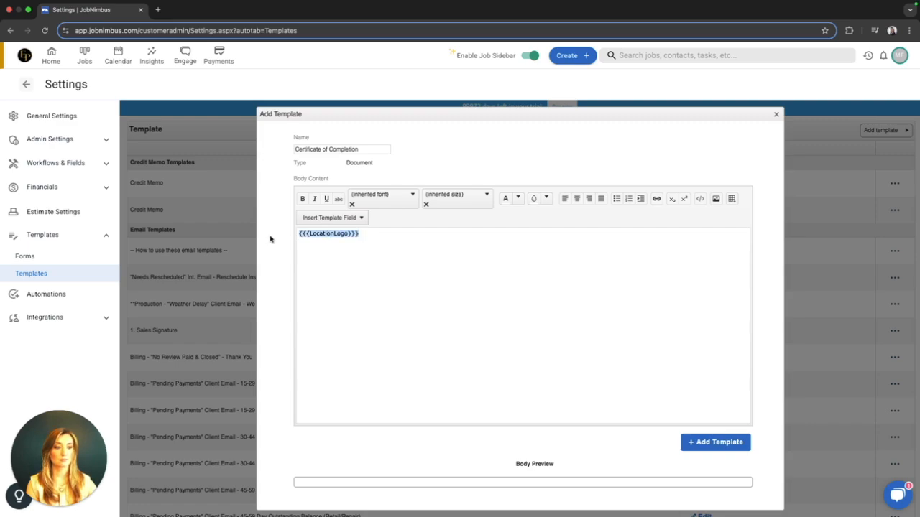
pyautogui.click(380, 242)
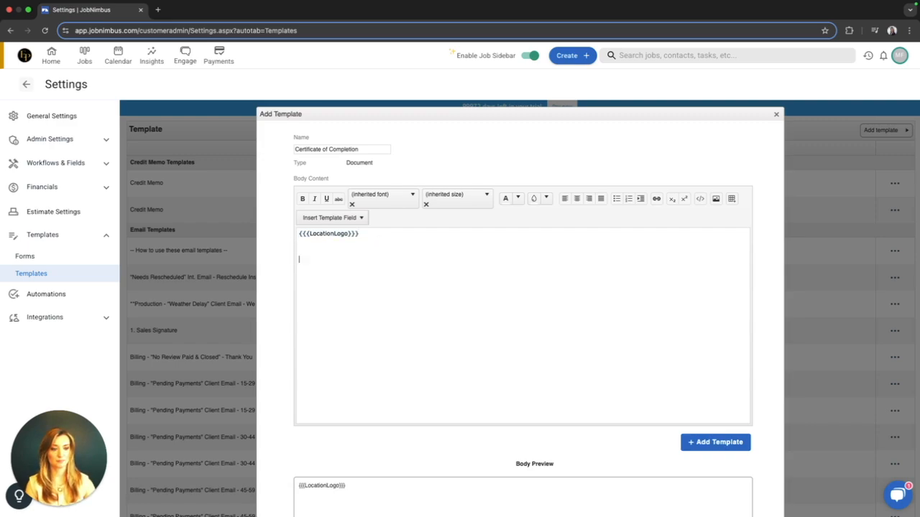
pyautogui.moveTo(371, 235); pyautogui.dragTo(272, 236)
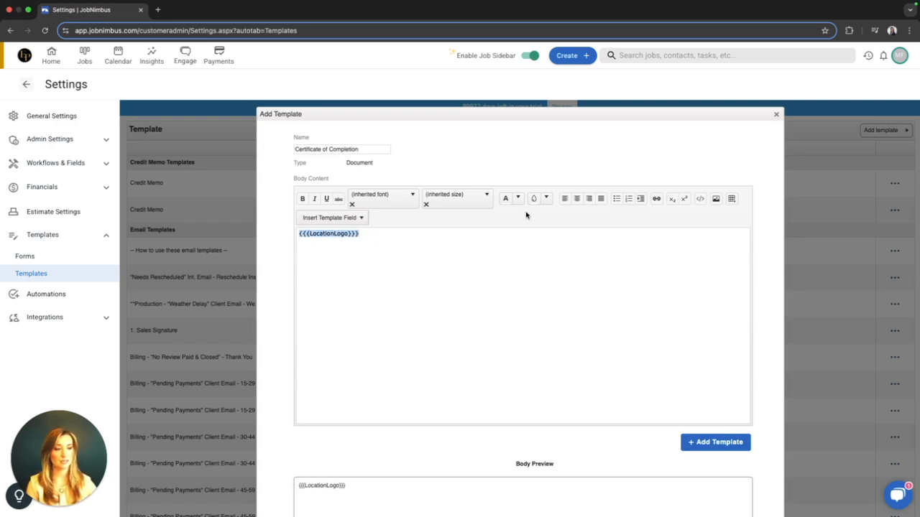
pyautogui.click(577, 199)
pyautogui.click(380, 254)
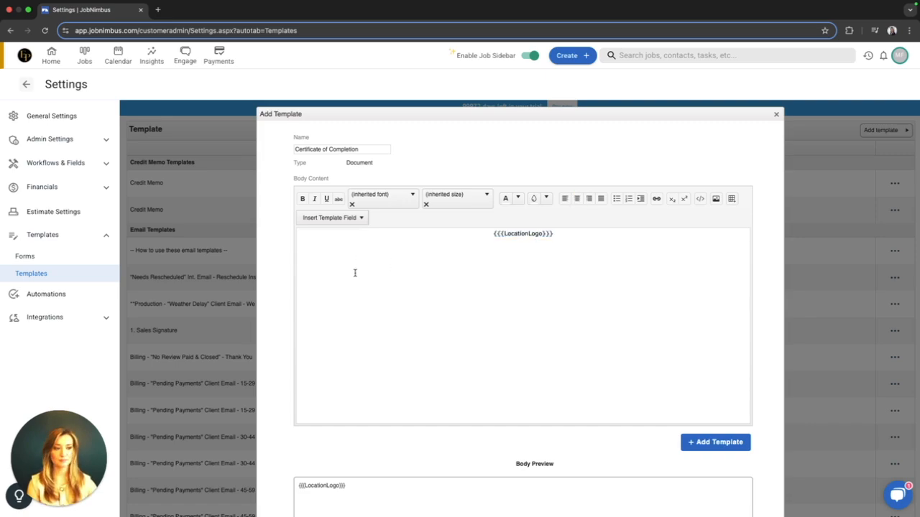
# Add right-aligned lines below the logo with the company phone number and the placeholder "Address, City, State Zip".
pyautogui.click(589, 200)
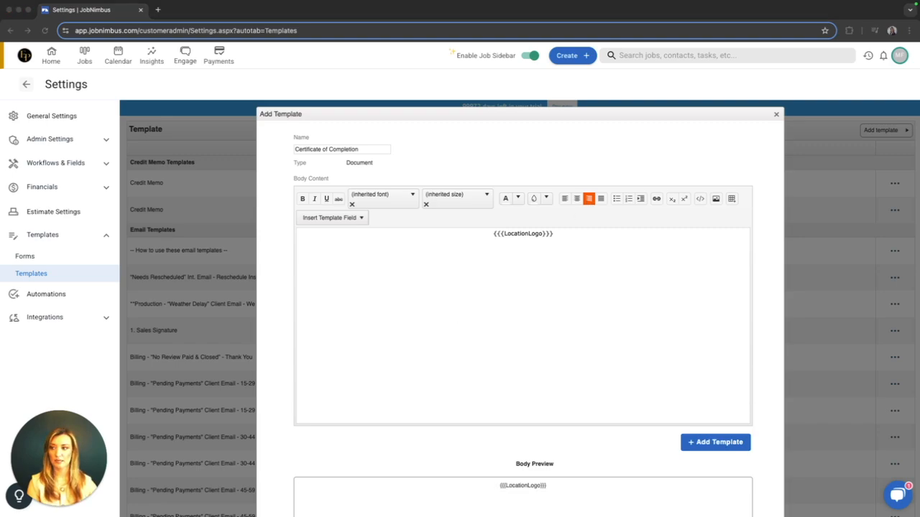
pyautogui.click(684, 257)
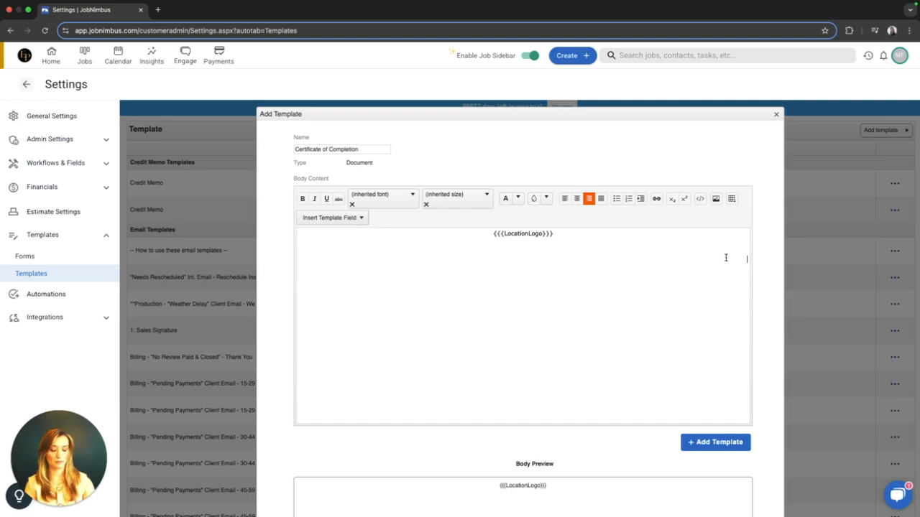
pyautogui.write('{LocationLogo}}} (88')
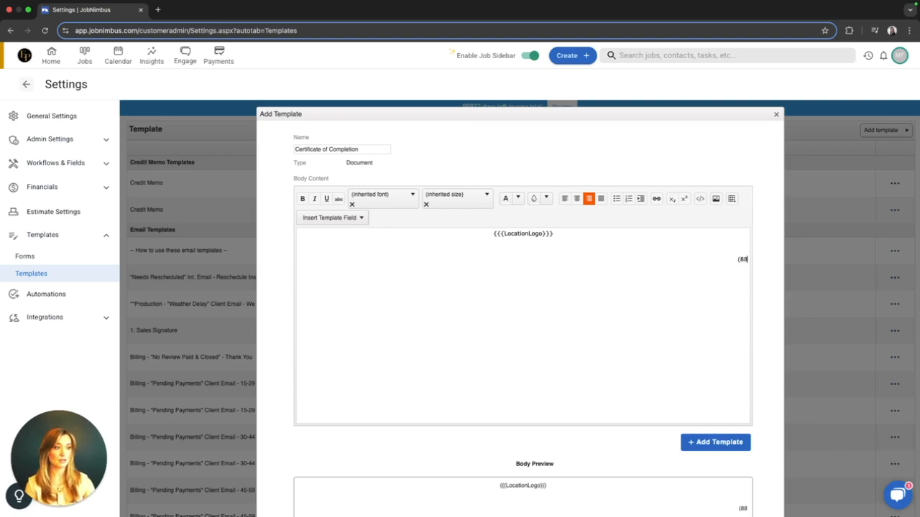
pyautogui.write('8)888)88')
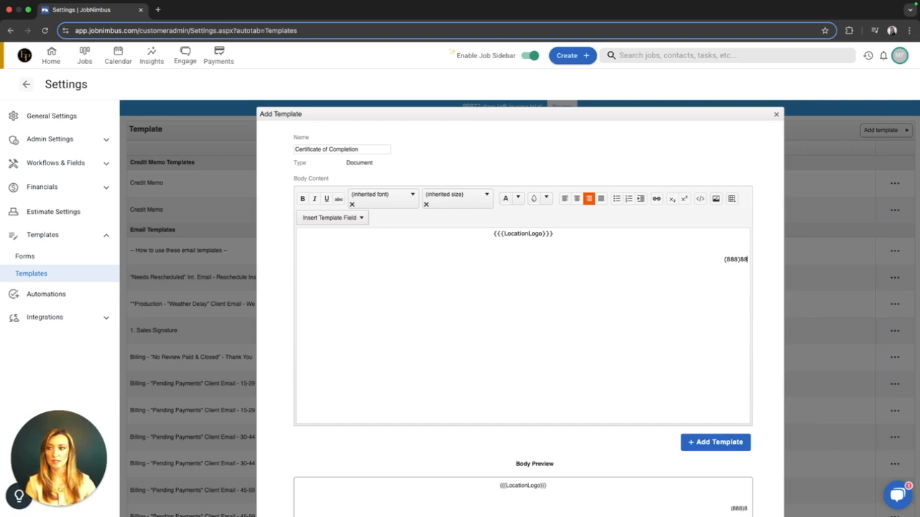
pyautogui.write('-8888 ')
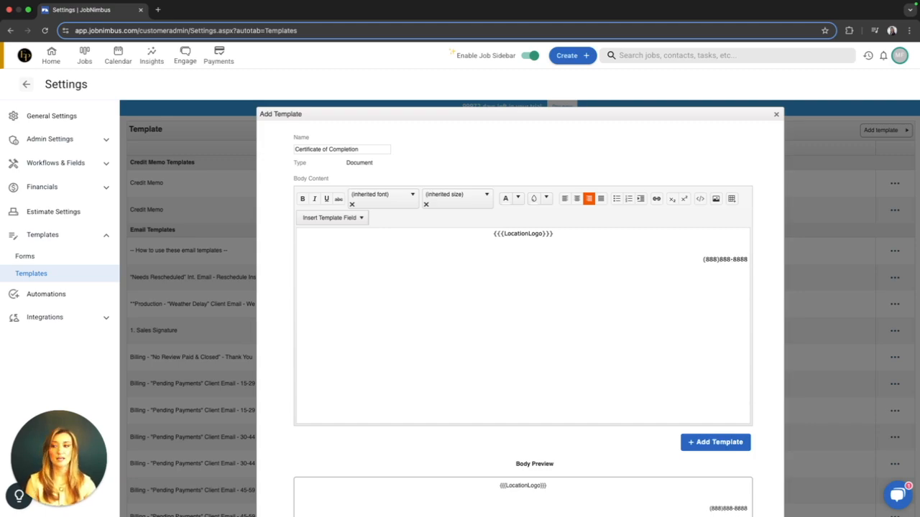
pyautogui.write('Address, ')
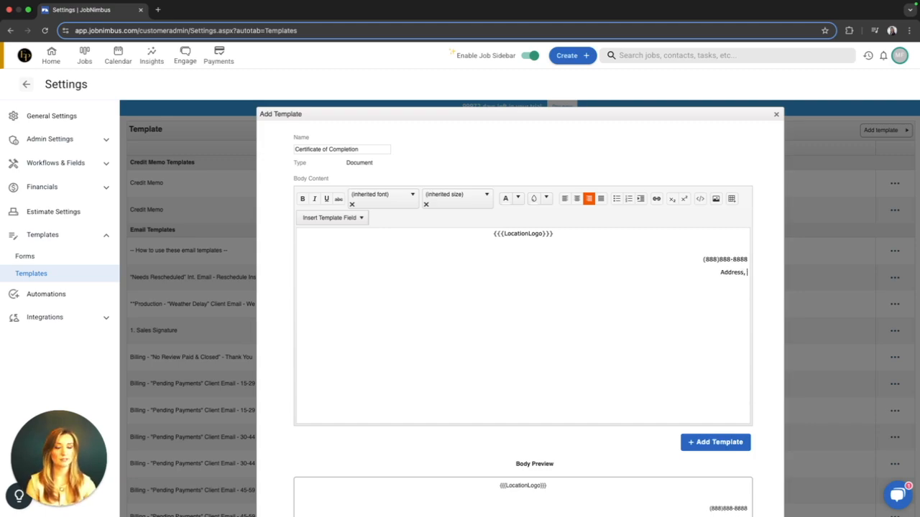
pyautogui.write('City, State')
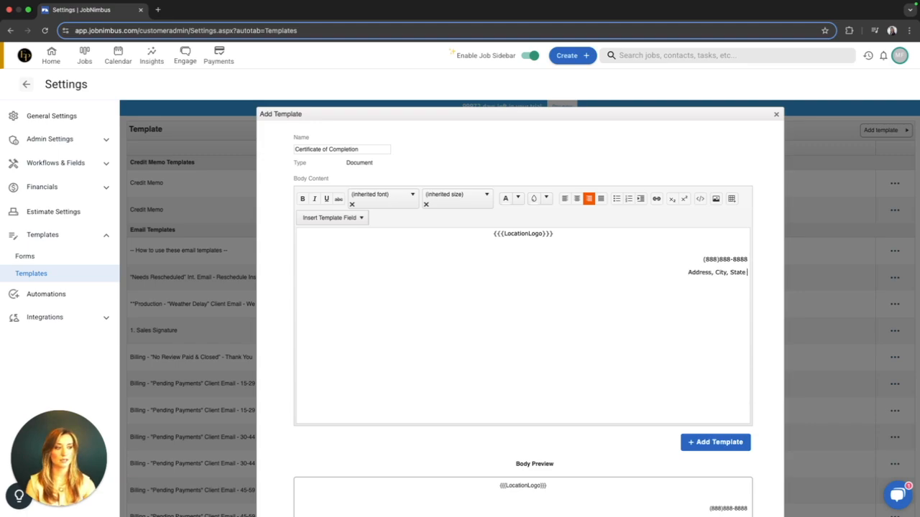
pyautogui.write(' Zip')
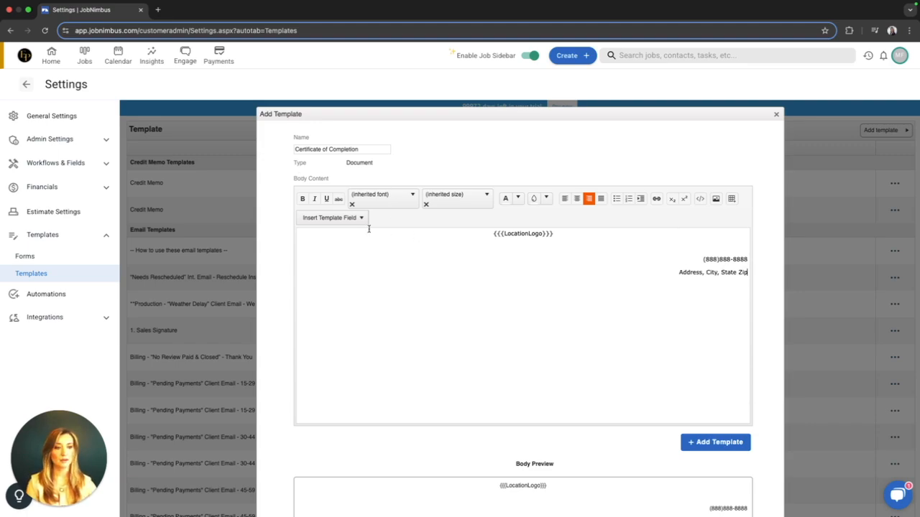
pyautogui.scroll(-1, 353, 223)
pyautogui.click(362, 199)
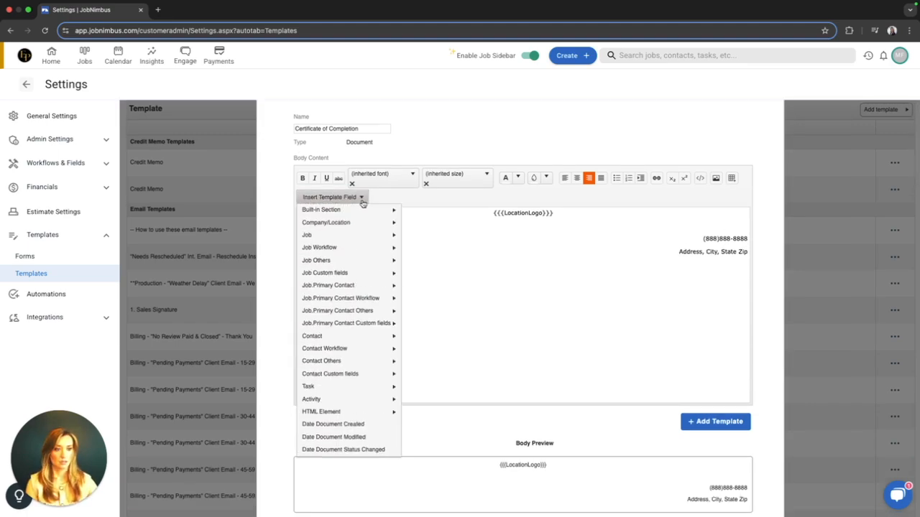
pyautogui.moveTo(350, 223)
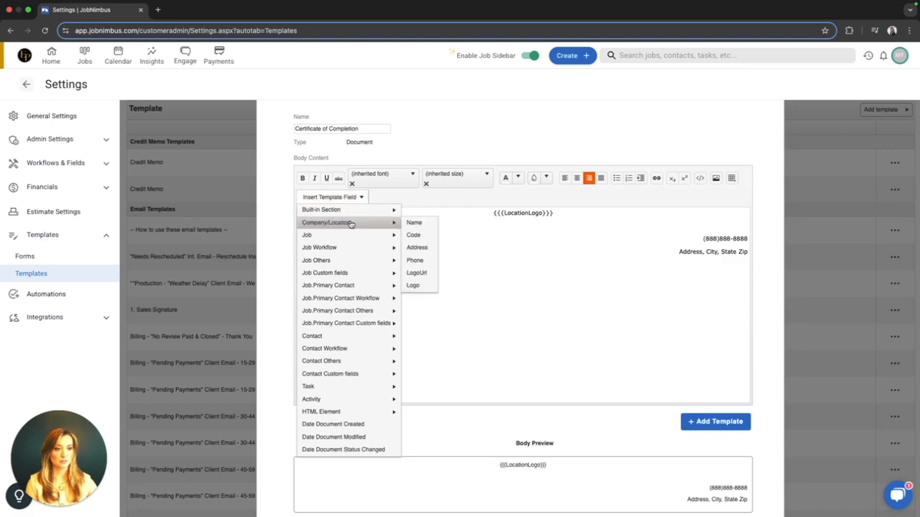
pyautogui.click(417, 247)
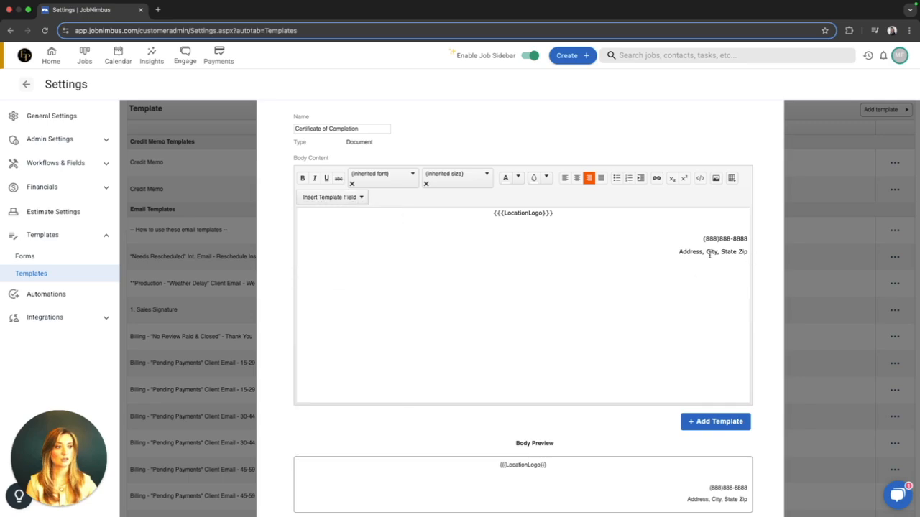
# Add a "website" placeholder on a new line below the address line.
pyautogui.click(755, 256)
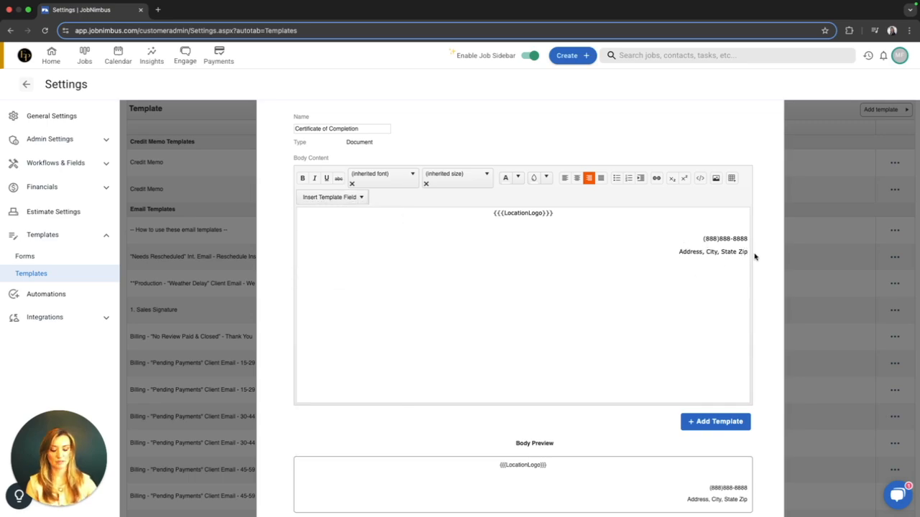
pyautogui.press('Return')
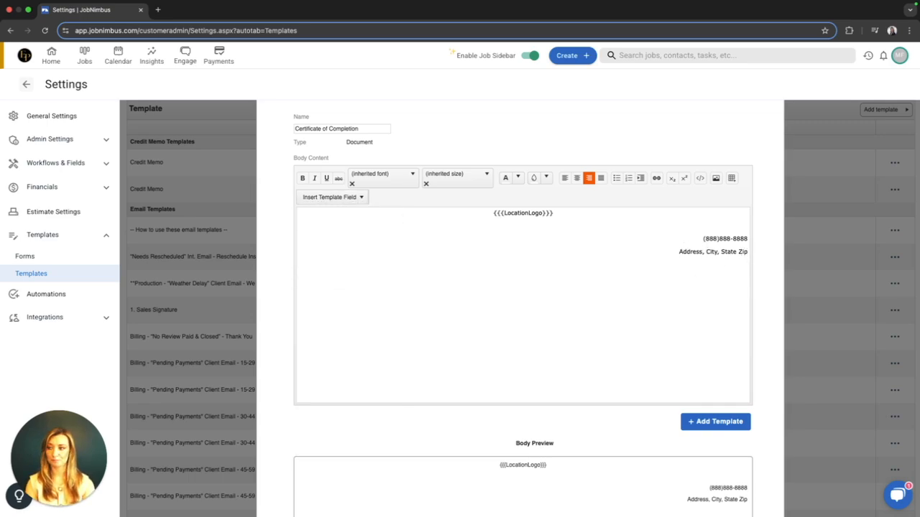
pyautogui.write('website')
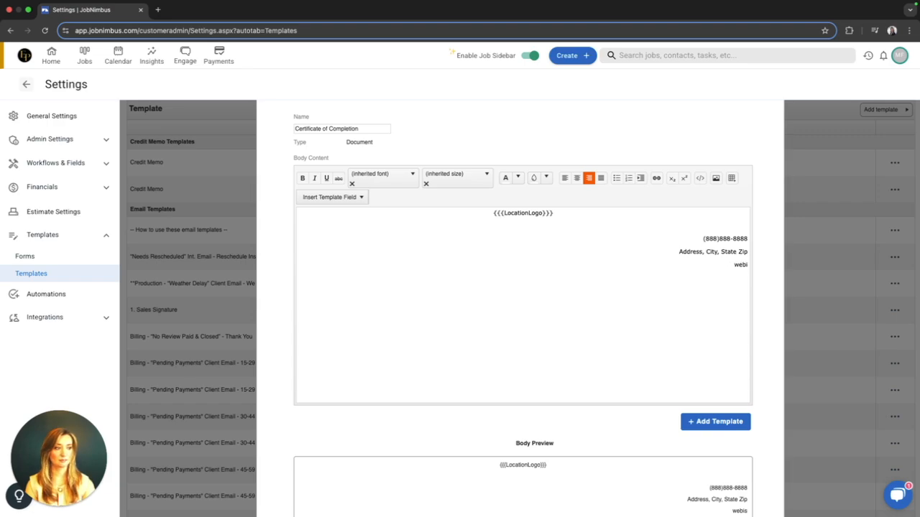
pyautogui.write('.com')
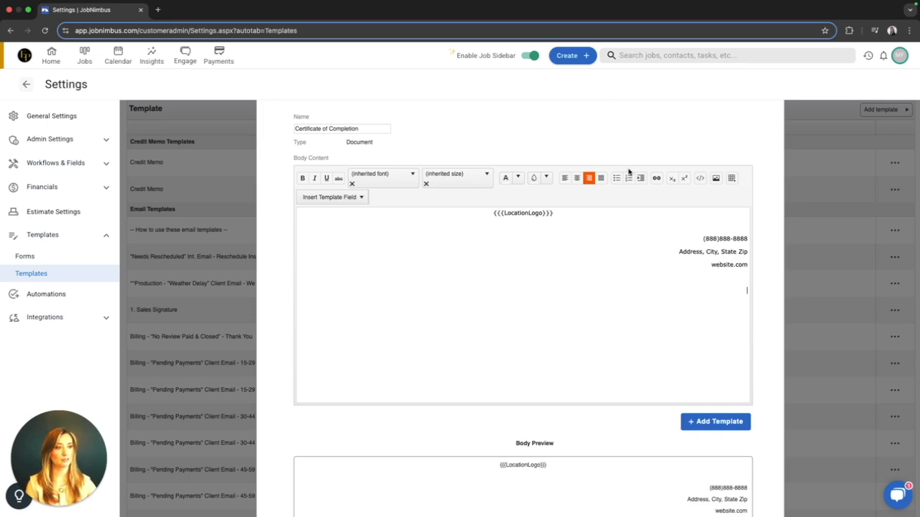
# Complete the website placeholder as "website.com" and add the centered heading "COMPANY Notice of Completion" below it, followed by blank lines.
pyautogui.click(577, 180)
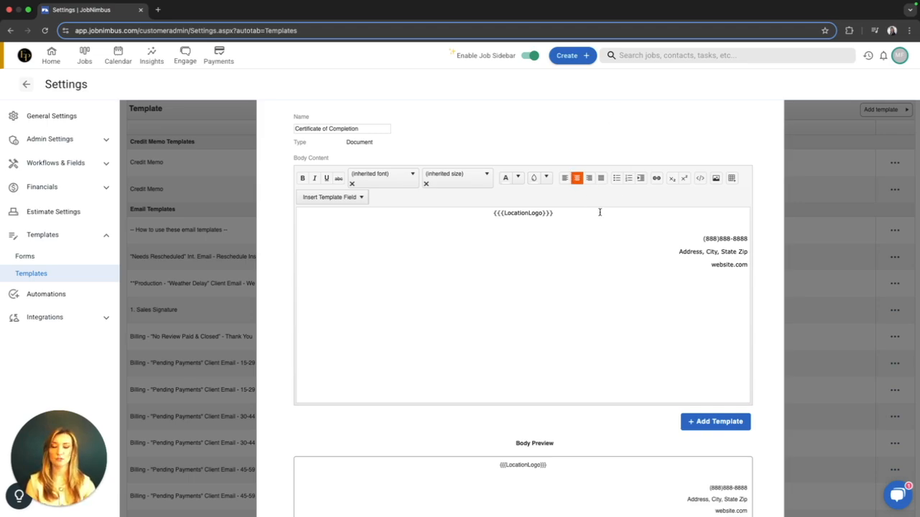
pyautogui.press('capslock')
pyautogui.write('COMPAN')
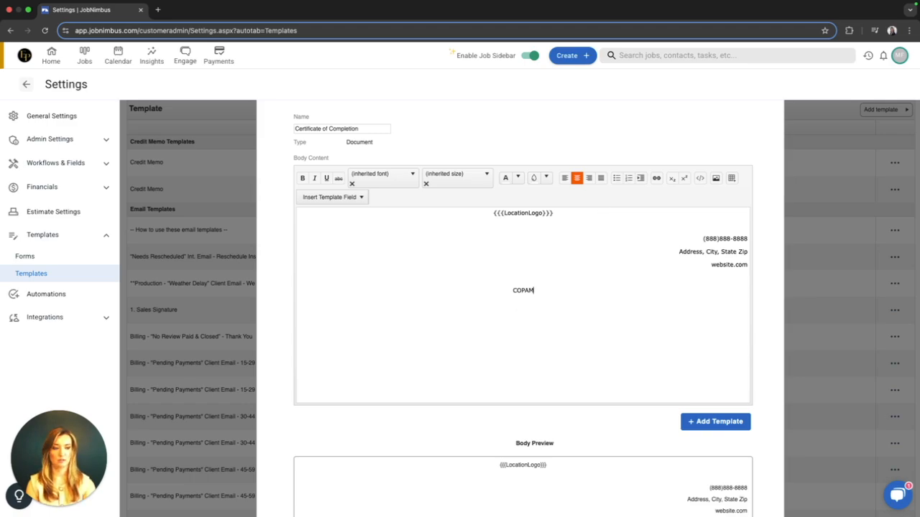
pyautogui.write('Y')
pyautogui.press('capslock')
pyautogui.write('Notic')
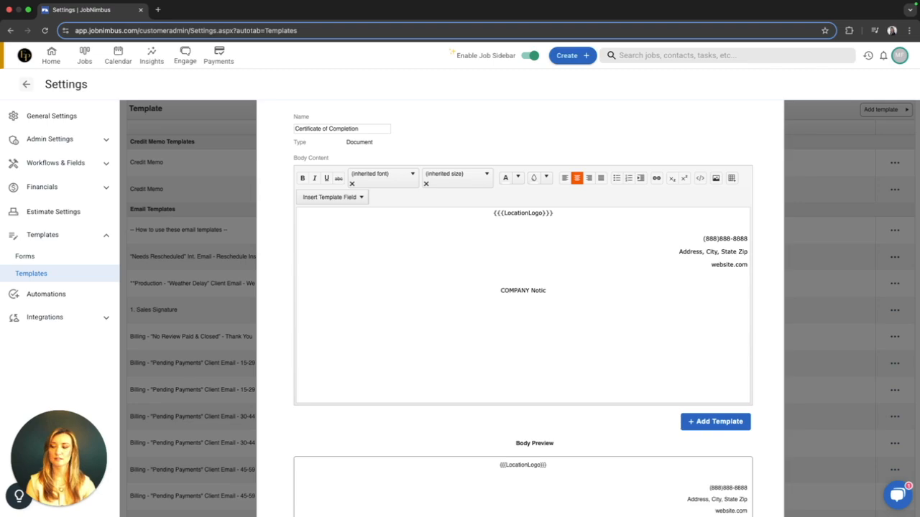
pyautogui.write('e of Completion')
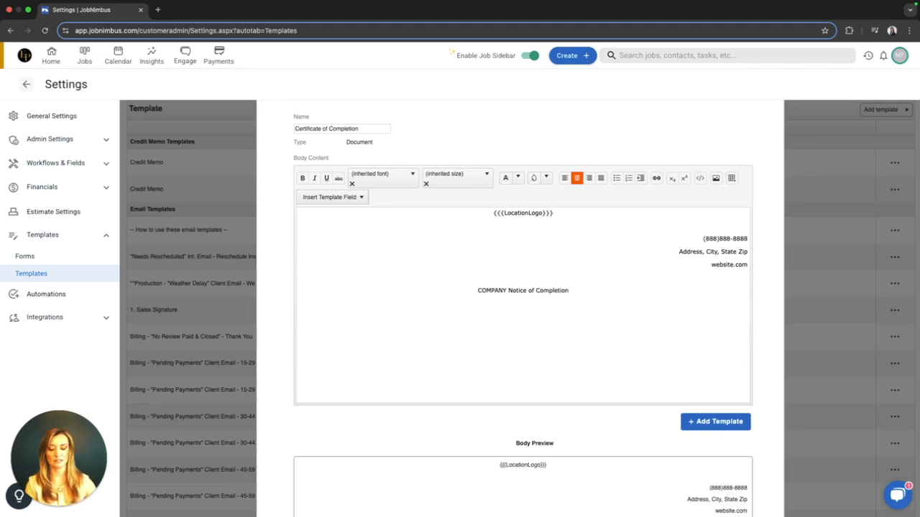
pyautogui.press('Return')
pyautogui.press('Return')
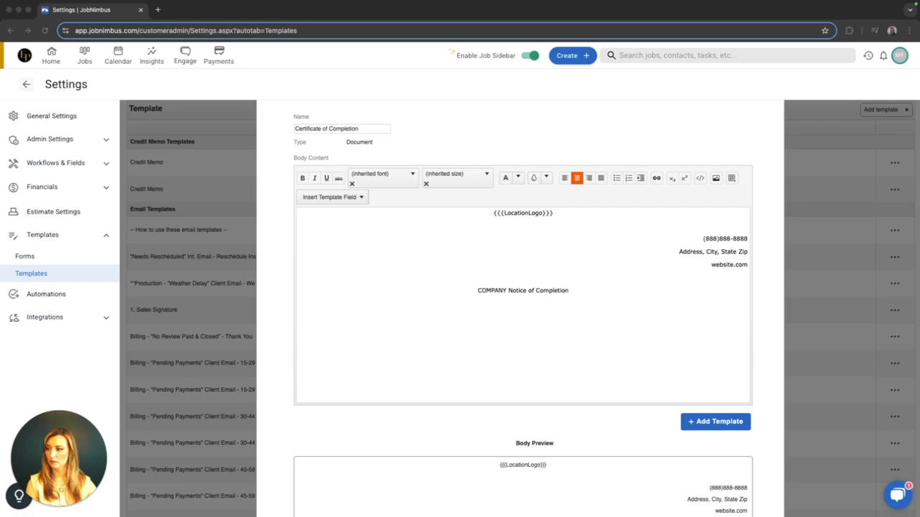
# Start the statement below the heading with "I," and insert the Job.Primary Contact Display Name template field after it.
pyautogui.click(520, 321)
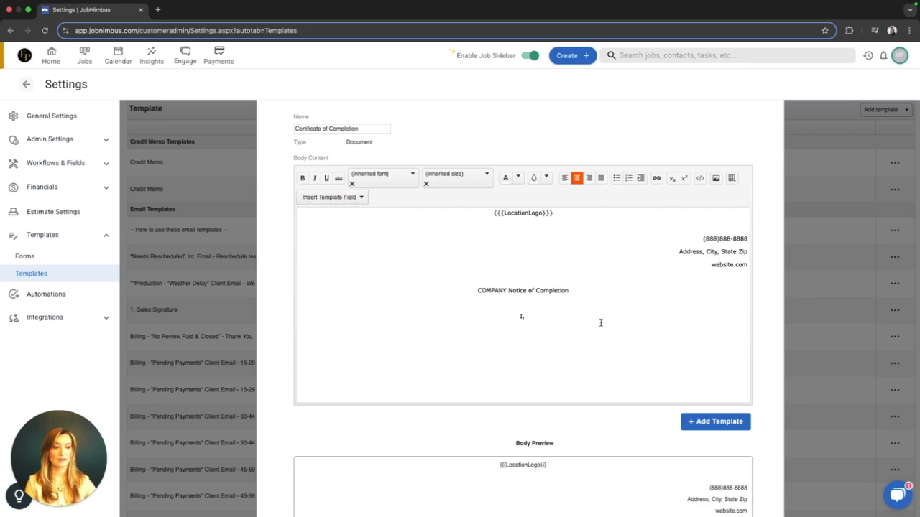
pyautogui.click(351, 198)
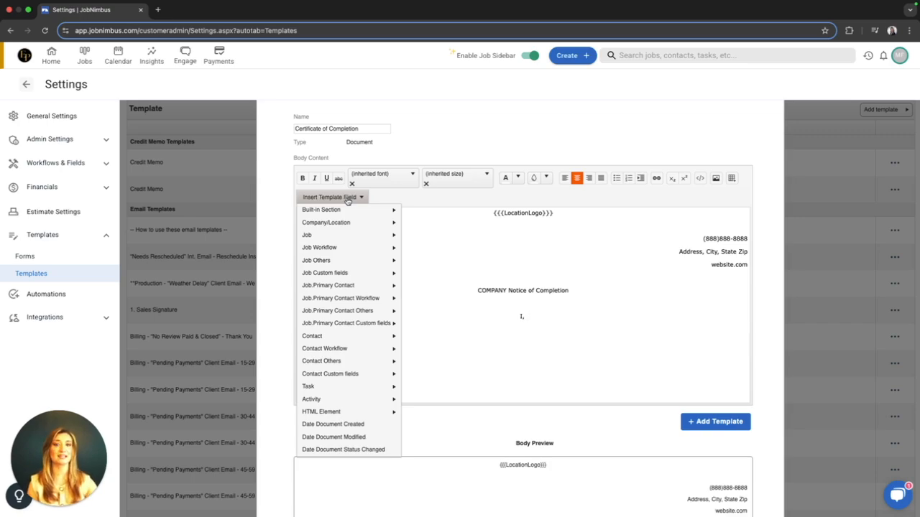
pyautogui.moveTo(328, 297)
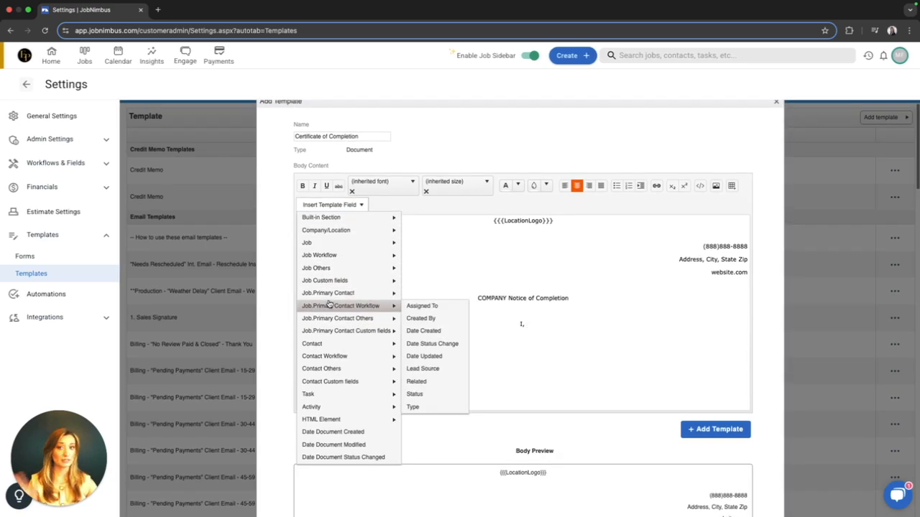
pyautogui.moveTo(323, 320)
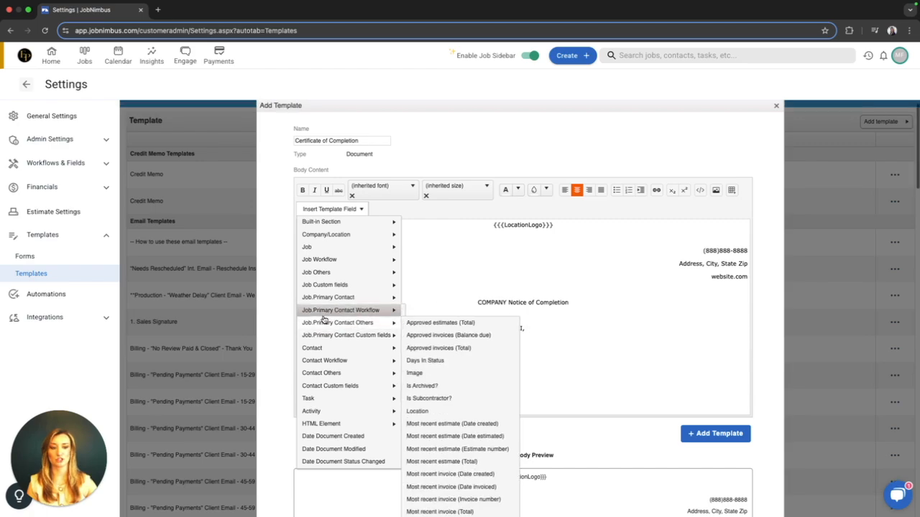
pyautogui.moveTo(335, 347)
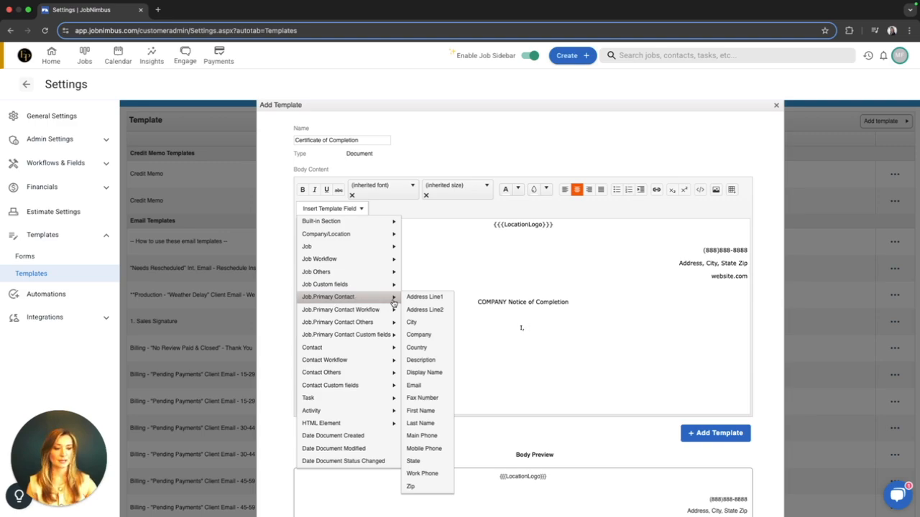
pyautogui.scroll(-1, 431, 375)
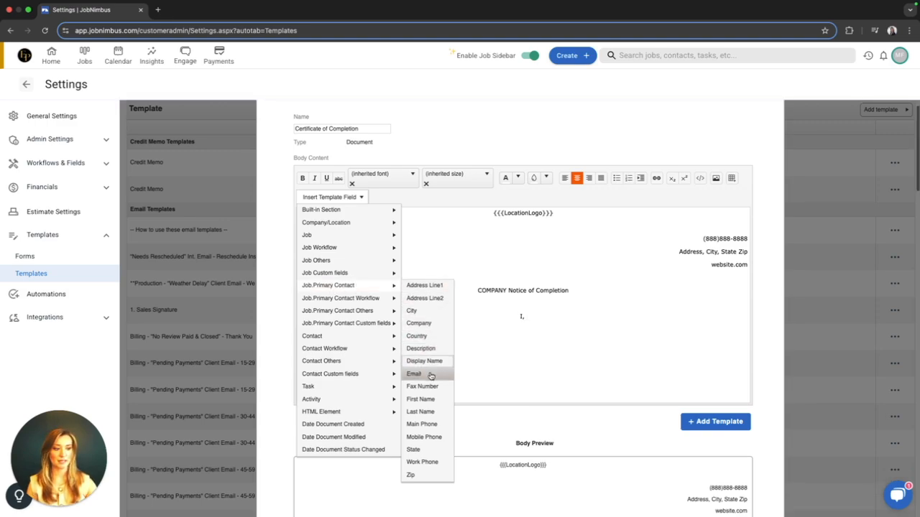
pyautogui.click(430, 364)
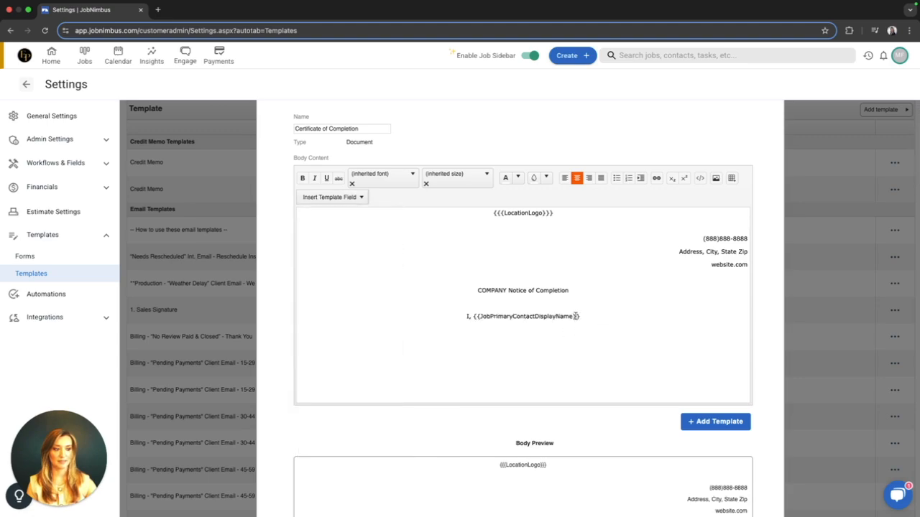
# Left-align the statement line with the contact name field, and view the Display Name option among the Contact template fields.
pyautogui.moveTo(583, 316); pyautogui.dragTo(457, 316)
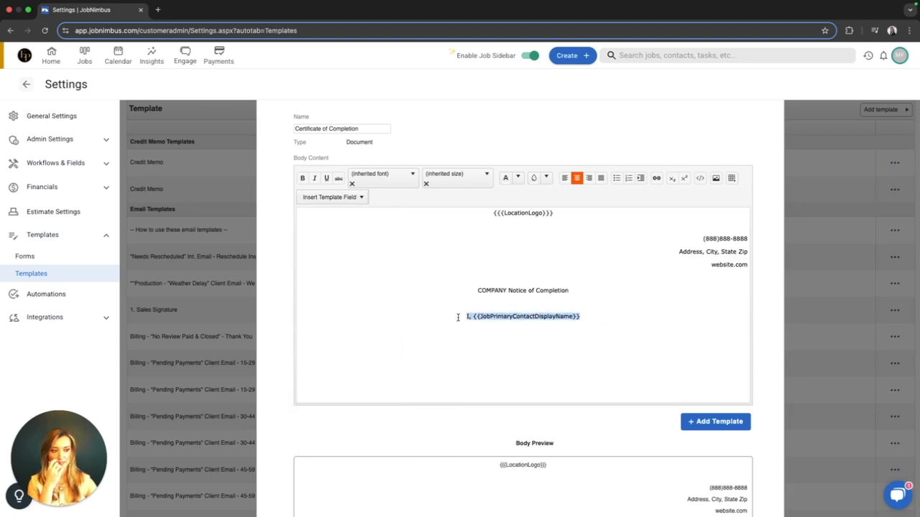
pyautogui.click(565, 177)
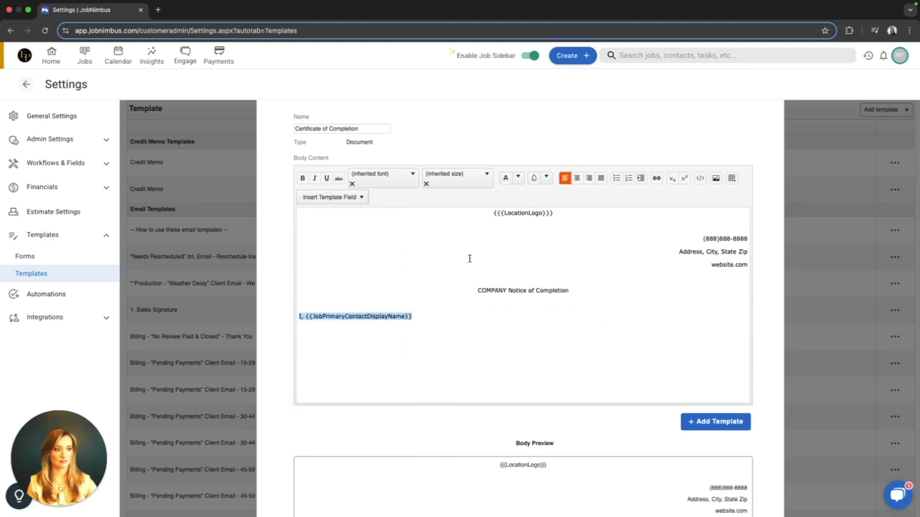
pyautogui.click(422, 318)
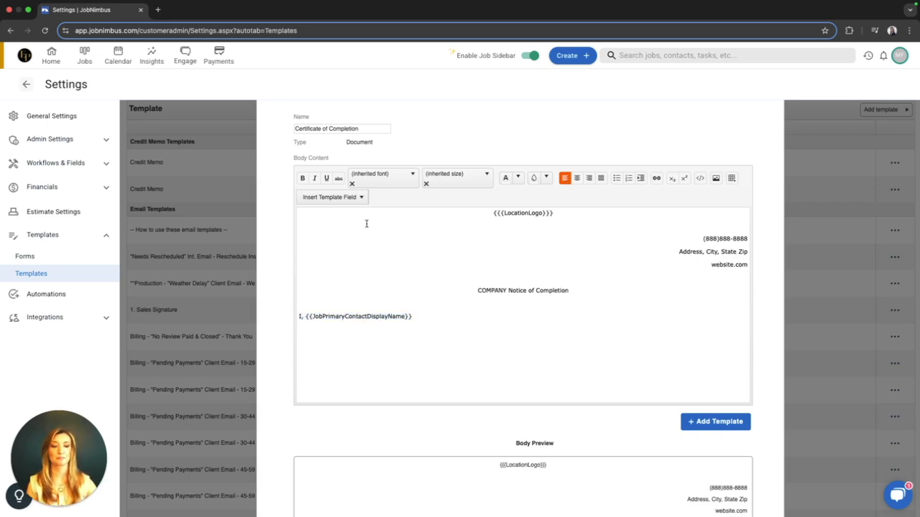
pyautogui.click(353, 198)
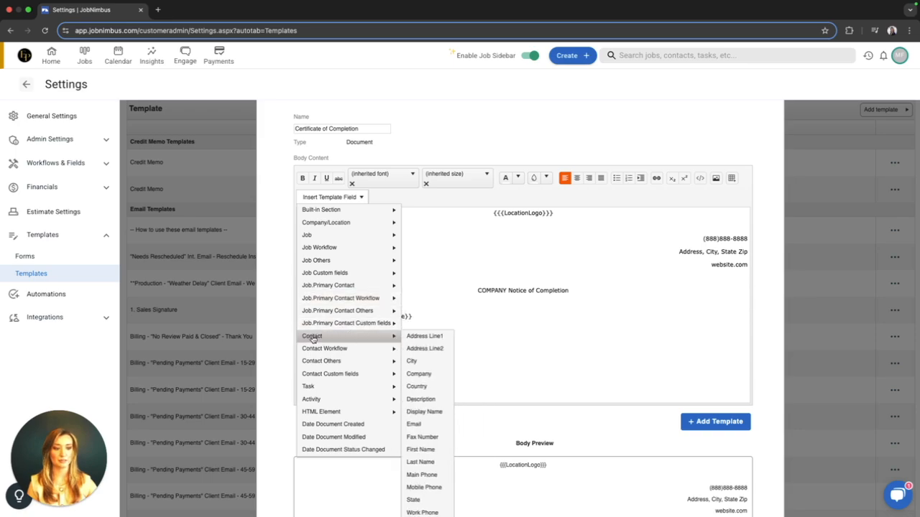
pyautogui.click(421, 413)
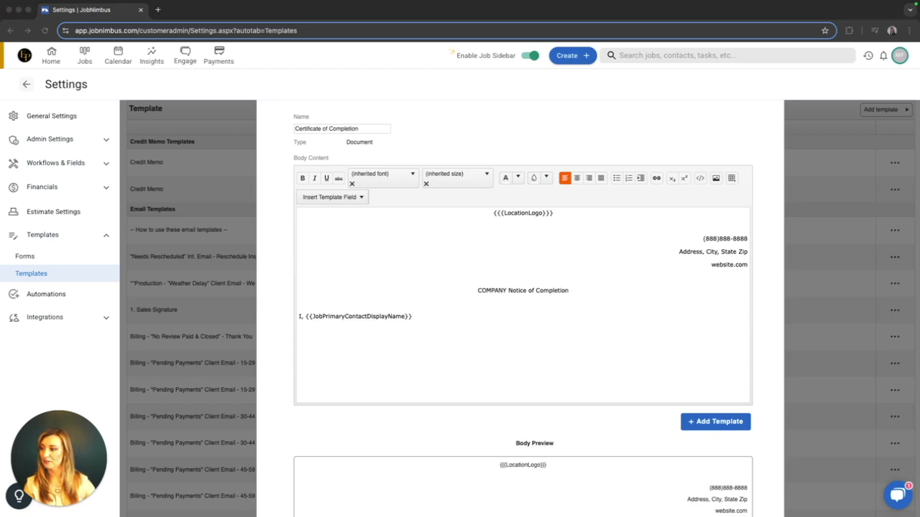
# Paste the copied text from "(Client(s)), hereby certify" to "property location of" after the contact name field, matching the existing style.
pyautogui.click(471, 317)
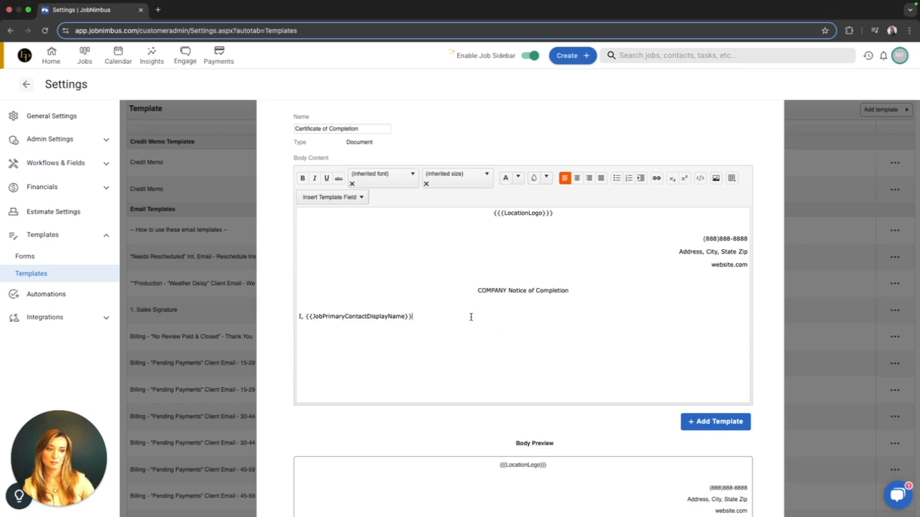
pyautogui.write('(Client(s)), hereby certify that all contractual obligations have been met and completed to our satisfaction at the property location of')
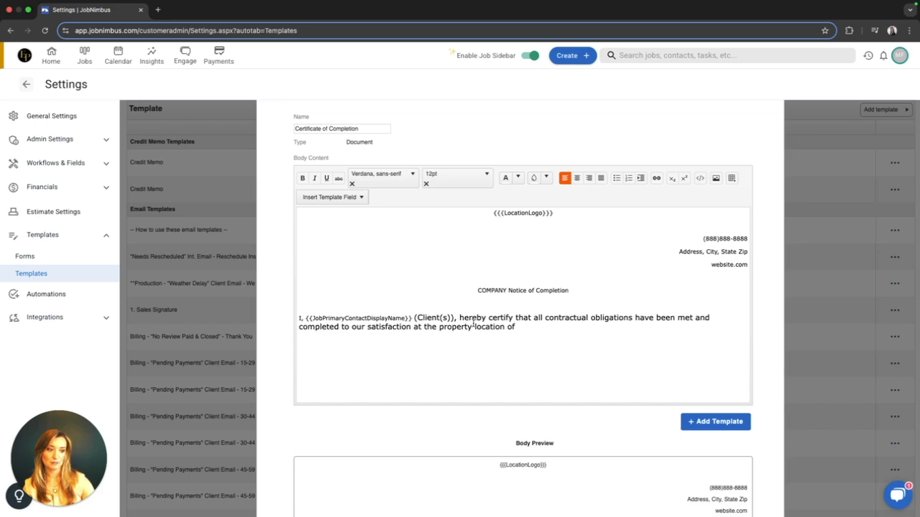
pyautogui.press('super+z')
pyautogui.rightClick(441, 314)
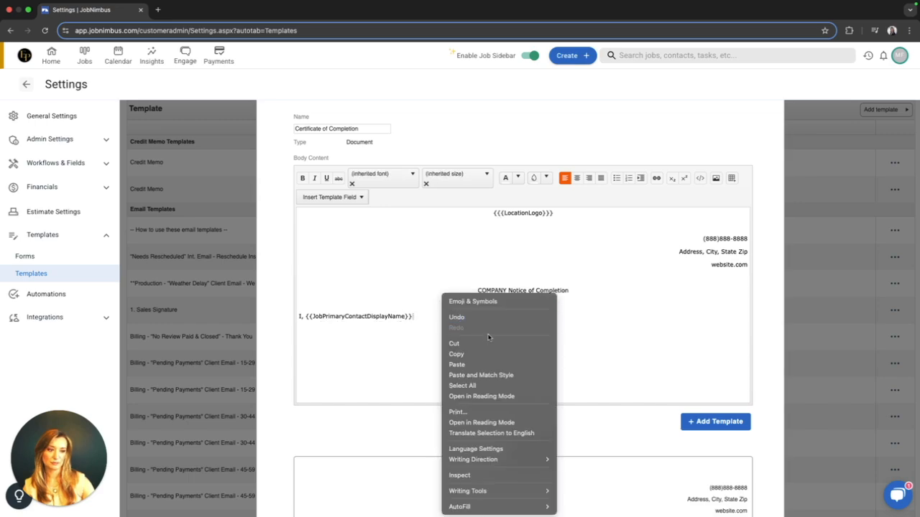
pyautogui.click(480, 375)
pyautogui.click(412, 316)
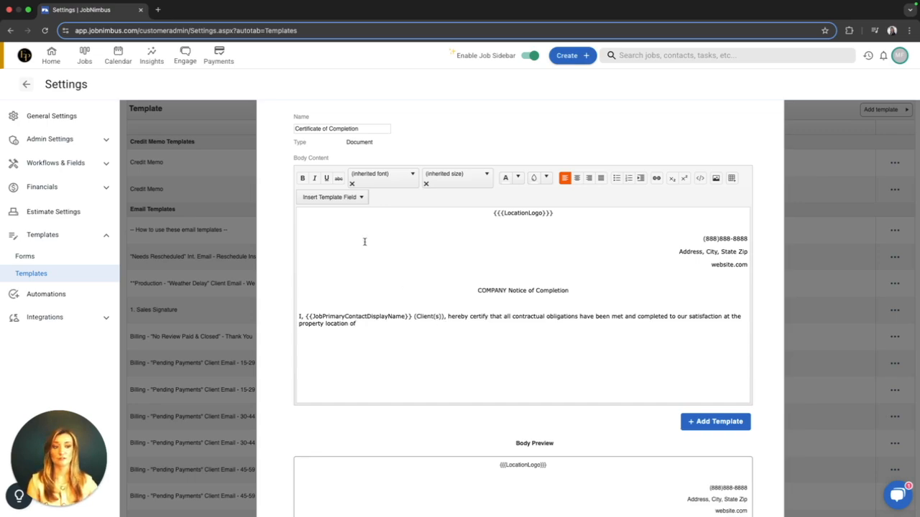
# Insert the Job Address Line1 and Address Line2 template fields after "property location of", followed by a comma.
pyautogui.click(361, 196)
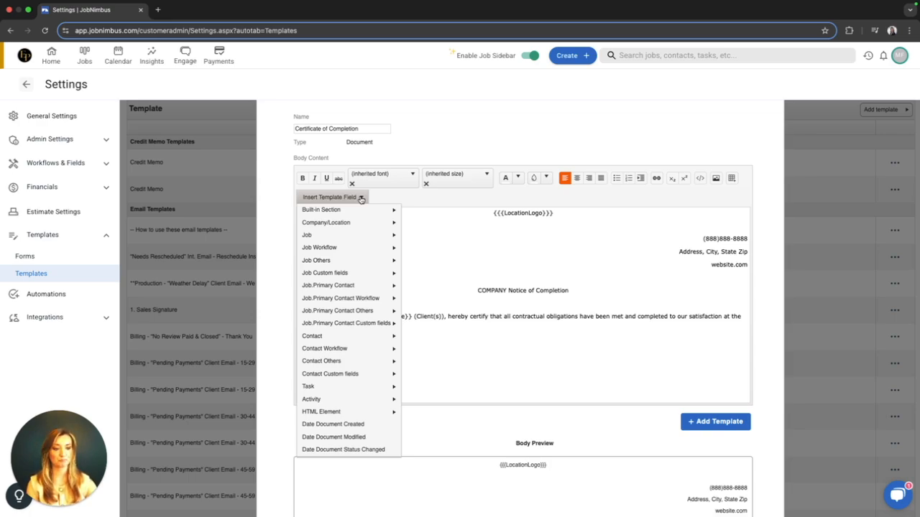
pyautogui.moveTo(349, 237)
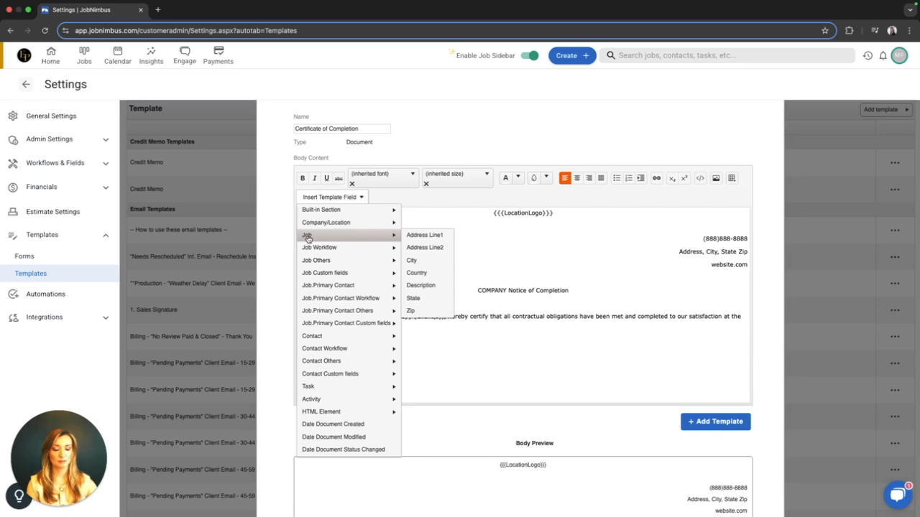
pyautogui.click(420, 235)
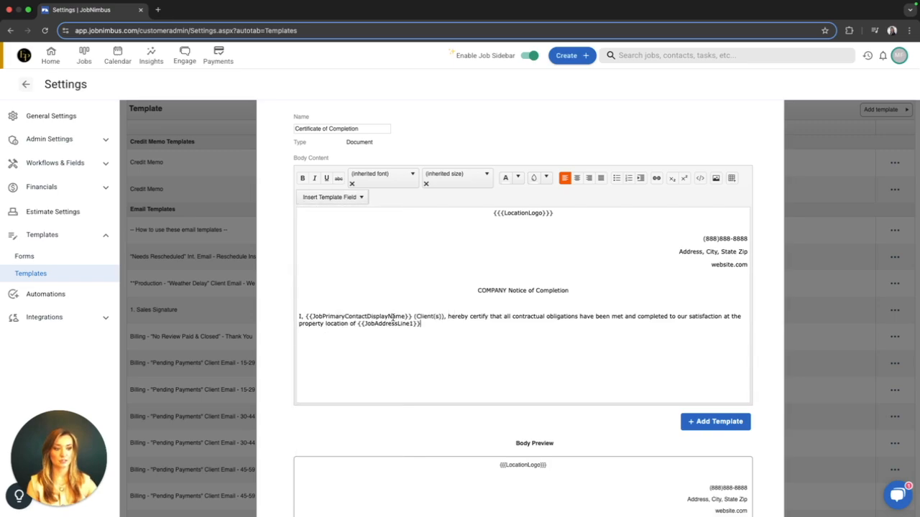
pyautogui.click(353, 200)
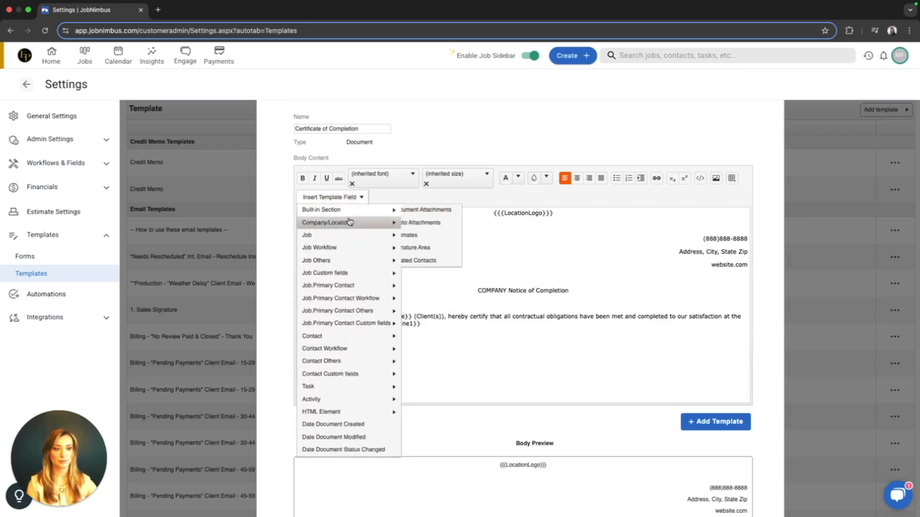
pyautogui.moveTo(349, 237)
pyautogui.click(424, 246)
pyautogui.write(',')
# Complete the property address with the Job City, State and Zip template fields, with a comma after the city.
pyautogui.click(355, 198)
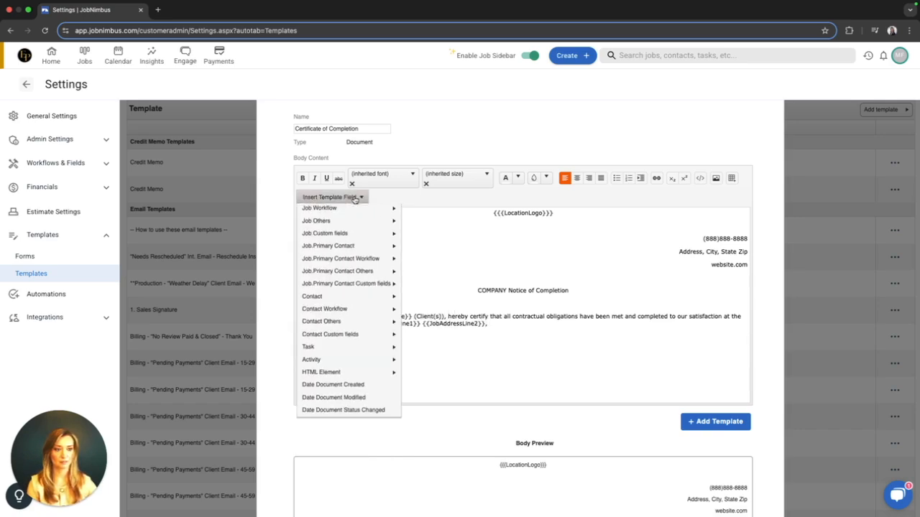
pyautogui.moveTo(337, 239)
pyautogui.click(442, 259)
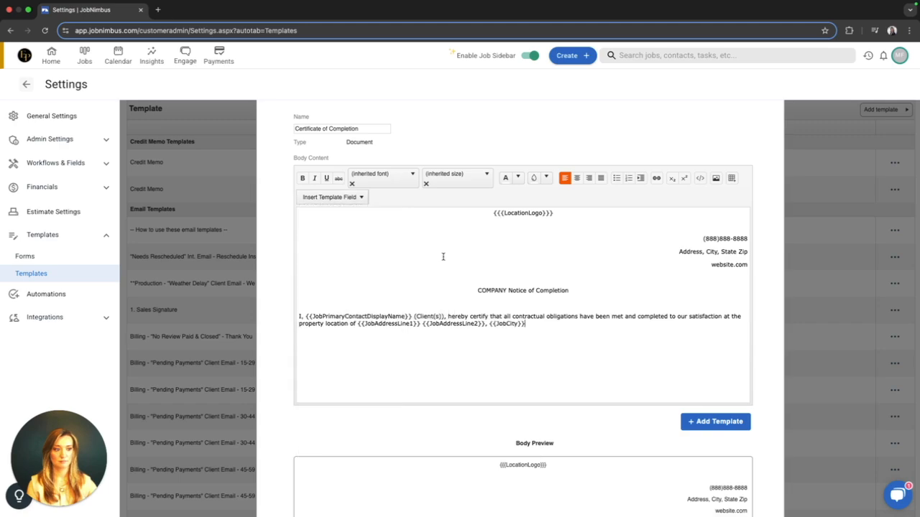
pyautogui.click(354, 197)
pyautogui.moveTo(392, 240)
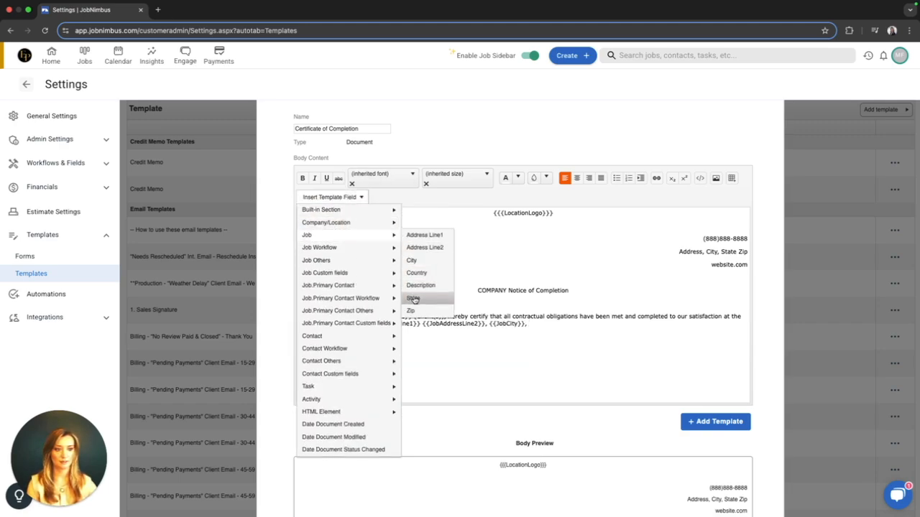
pyautogui.click(414, 298)
pyautogui.click(345, 200)
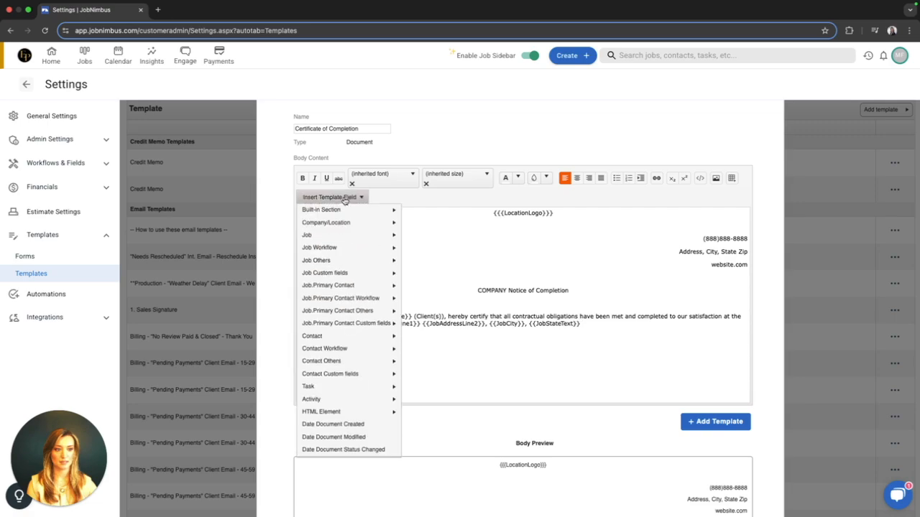
pyautogui.click(345, 198)
pyautogui.moveTo(352, 235)
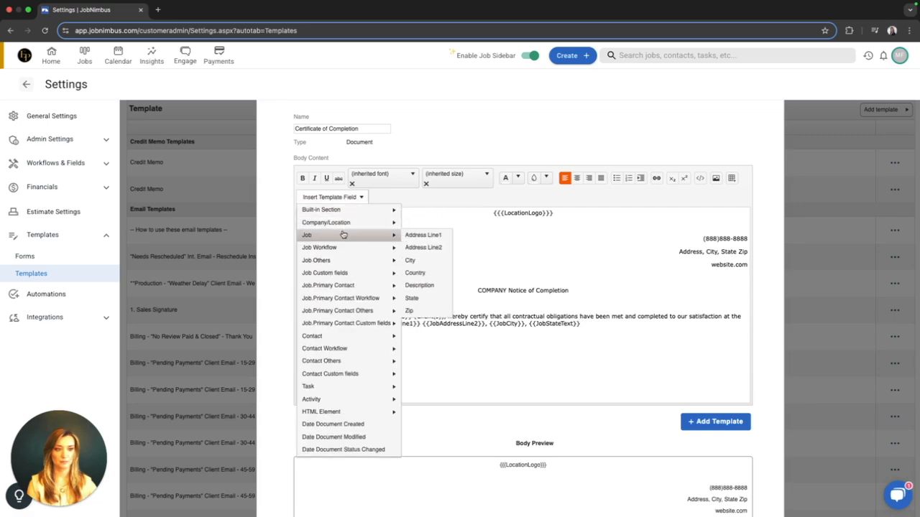
pyautogui.click(411, 311)
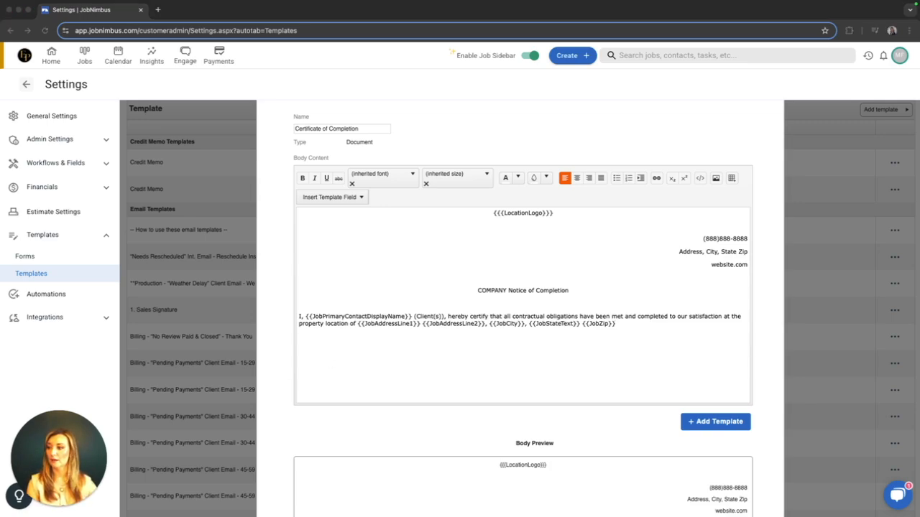
# End the certification sentence with "(Location of Work Completed)." after the zip field.
pyautogui.click(700, 351)
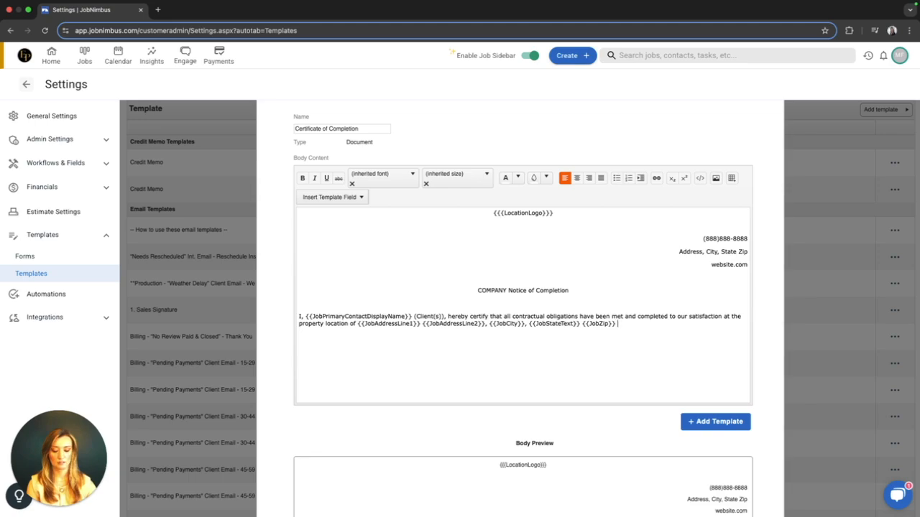
pyautogui.write('(Location of Work Complet')
pyautogui.write('d)')
pyautogui.press('BackSpace')
pyautogui.press('BackSpace')
pyautogui.write('e')
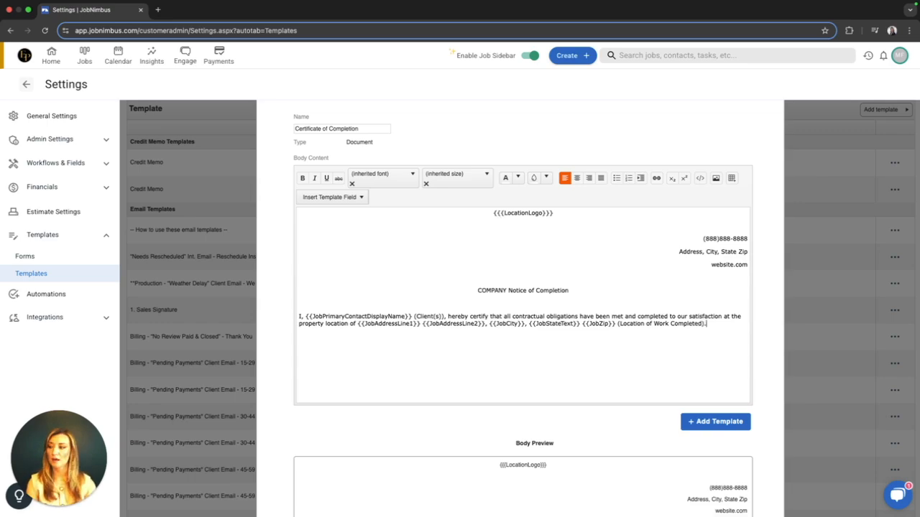
pyautogui.write('d).')
# Leave a blank line below the certification sentence and add the label "Property Owner Name:".
pyautogui.press('Return')
pyautogui.press('Return')
pyautogui.write('Property Owner Name:')
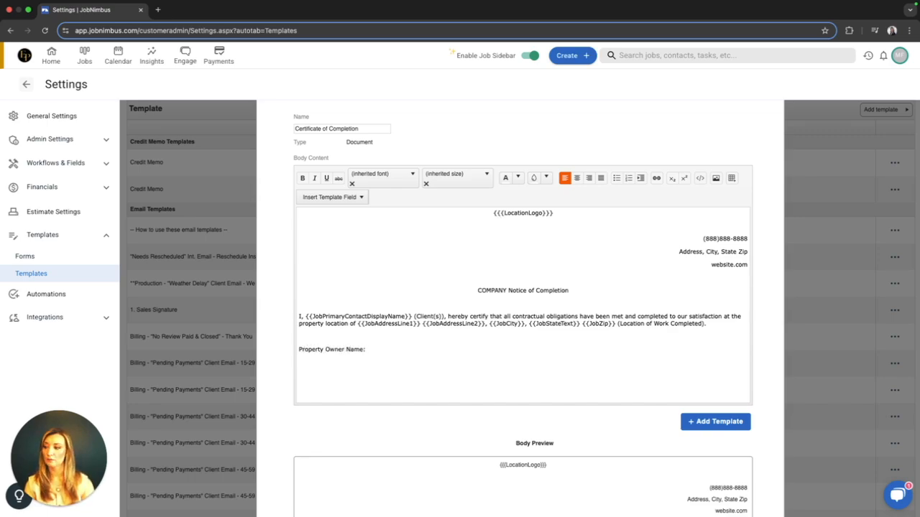
pyautogui.write(' Property Owner Signature: ')
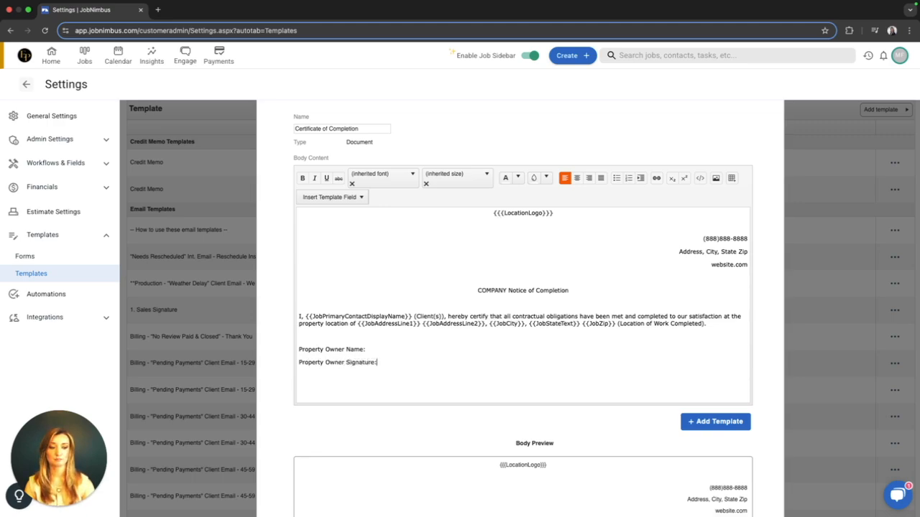
pyautogui.write('Date:')
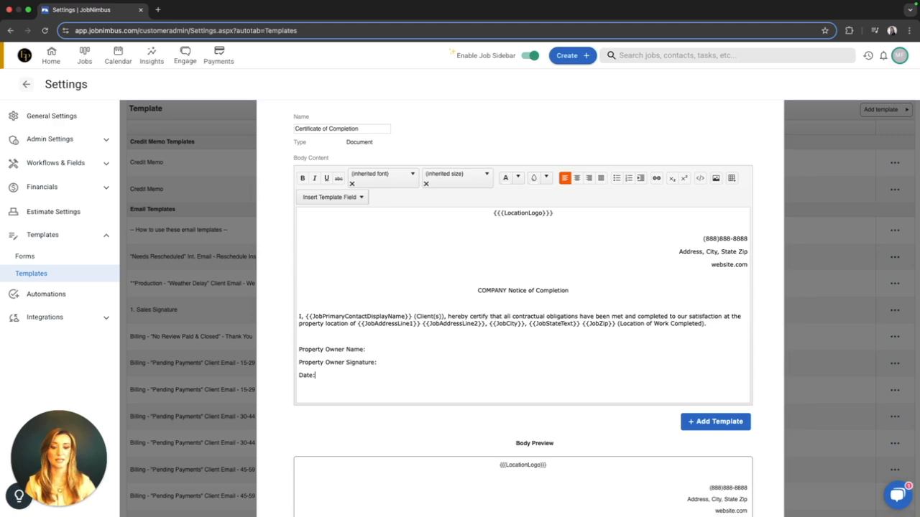
# Copy the {{JobPrimaryContactDisplayName}} field from the certification sentence and paste it after "Property Owner Name:".
pyautogui.scroll(-1, 455, 342)
pyautogui.click(410, 321)
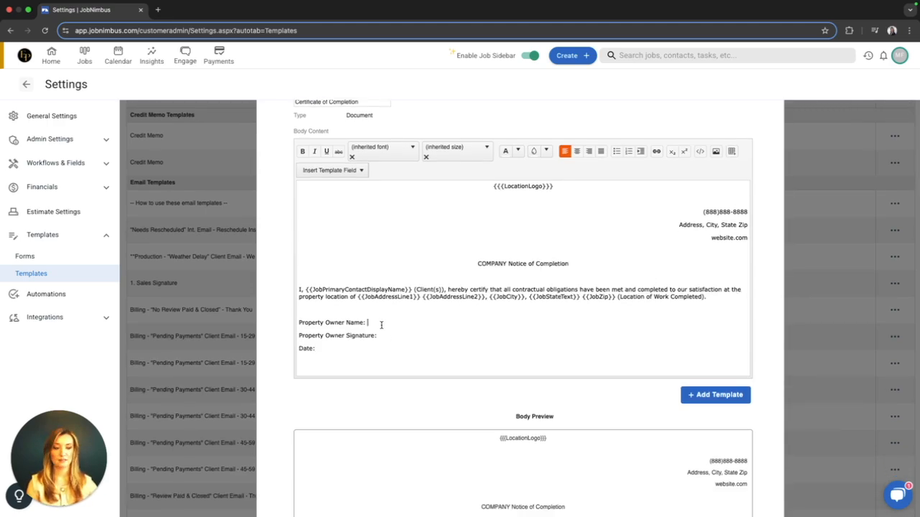
pyautogui.moveTo(413, 289); pyautogui.dragTo(307, 290)
pyautogui.hotkey('ctrl', 'c')
pyautogui.click(392, 323)
pyautogui.hotkey('ctrl', 'v')
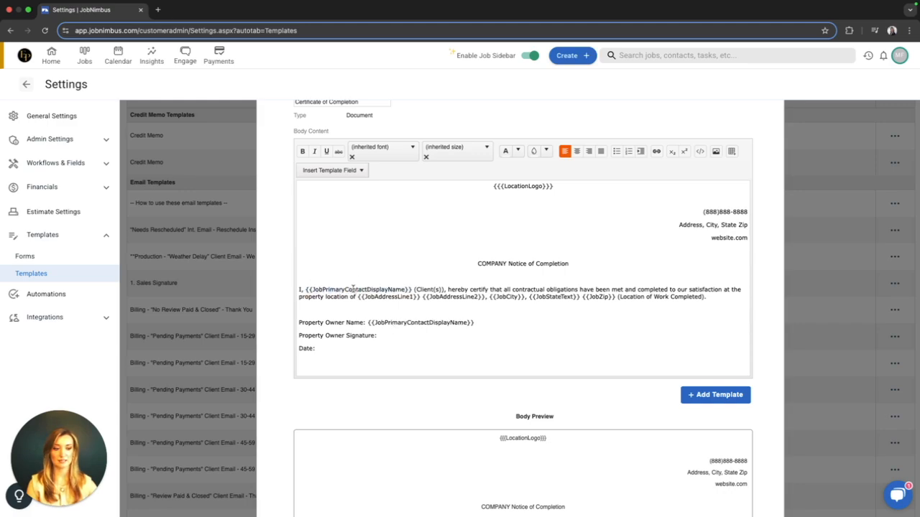
# Insert the built-in Signature Area field after "Property Owner Signature:" and the Date Document Modified field after "Date:".
pyautogui.click(358, 171)
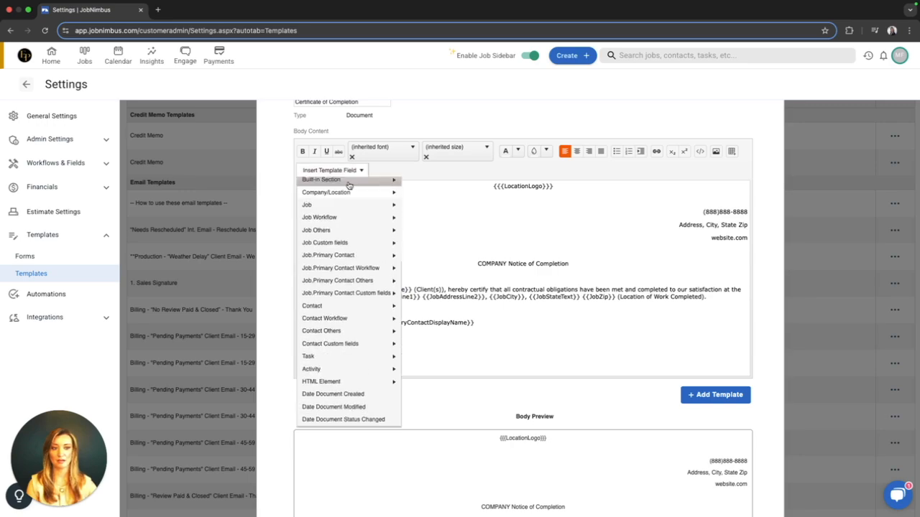
pyautogui.click(407, 194)
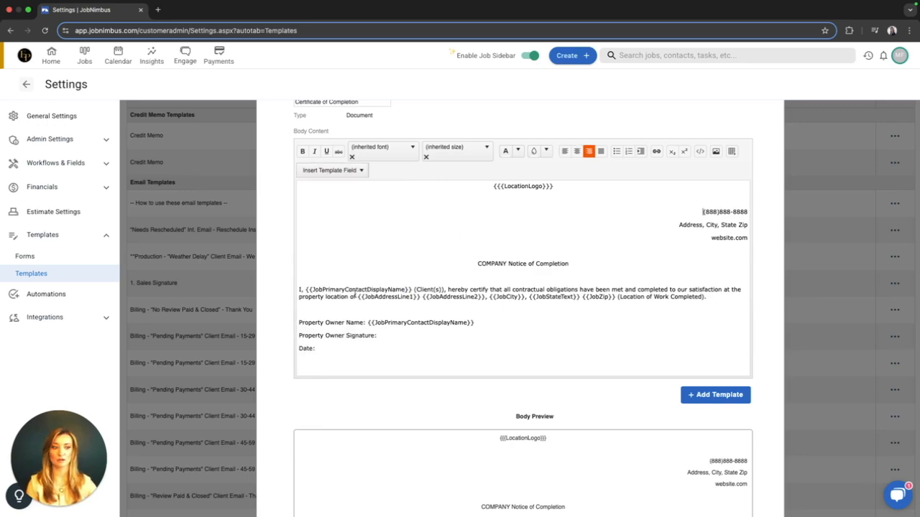
pyautogui.click(381, 335)
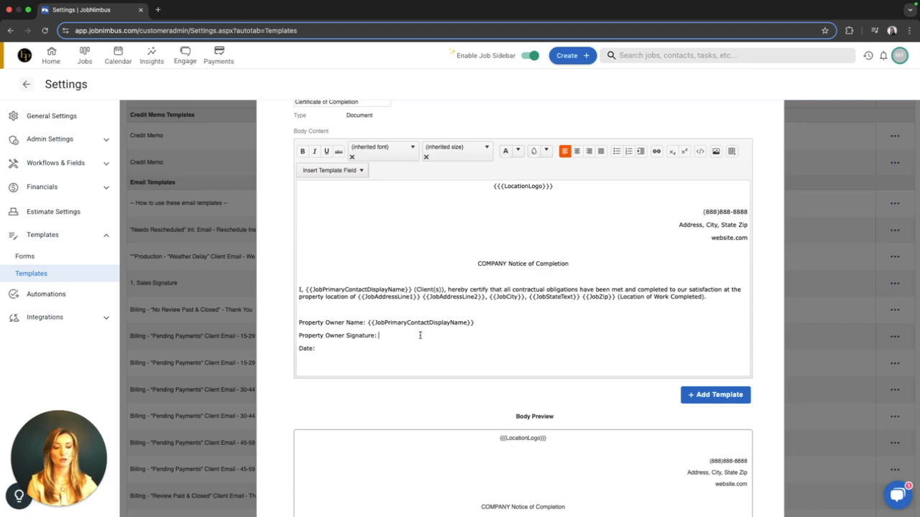
pyautogui.click(344, 171)
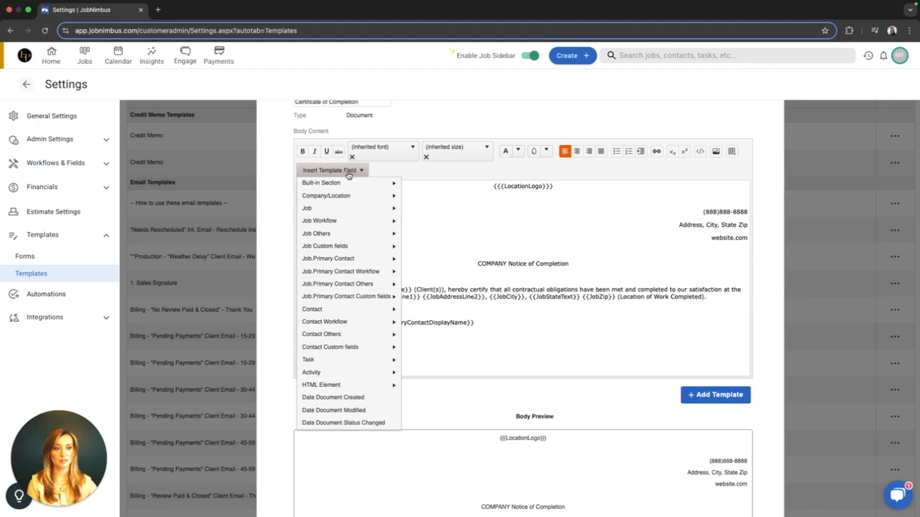
pyautogui.moveTo(348, 181)
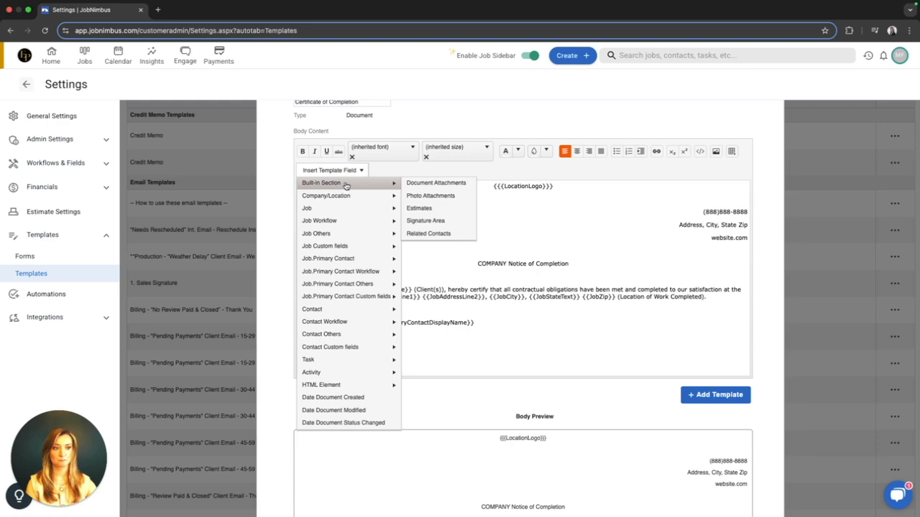
pyautogui.click(450, 222)
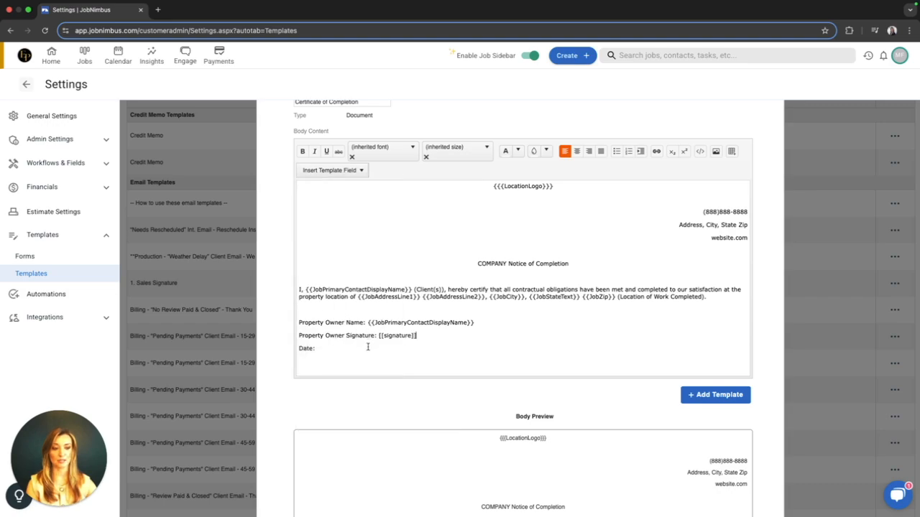
pyautogui.click(355, 171)
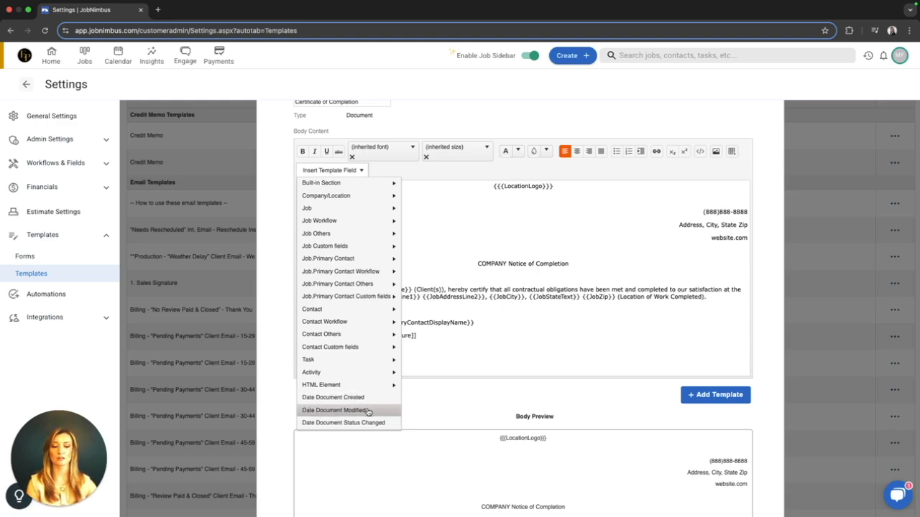
pyautogui.click(334, 414)
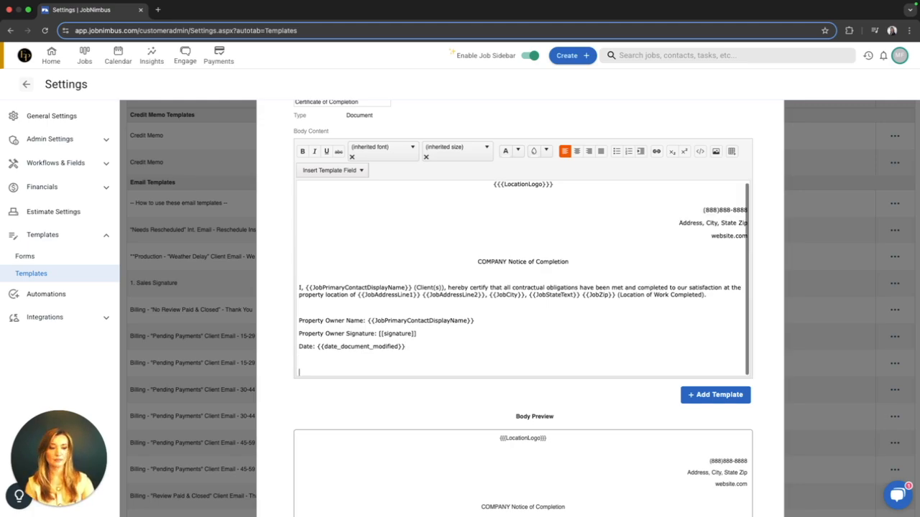
# Paste the copied "Notice To Property Owner:" paragraph below the date line, matching the template's text style.
pyautogui.scroll(-1, 404, 362)
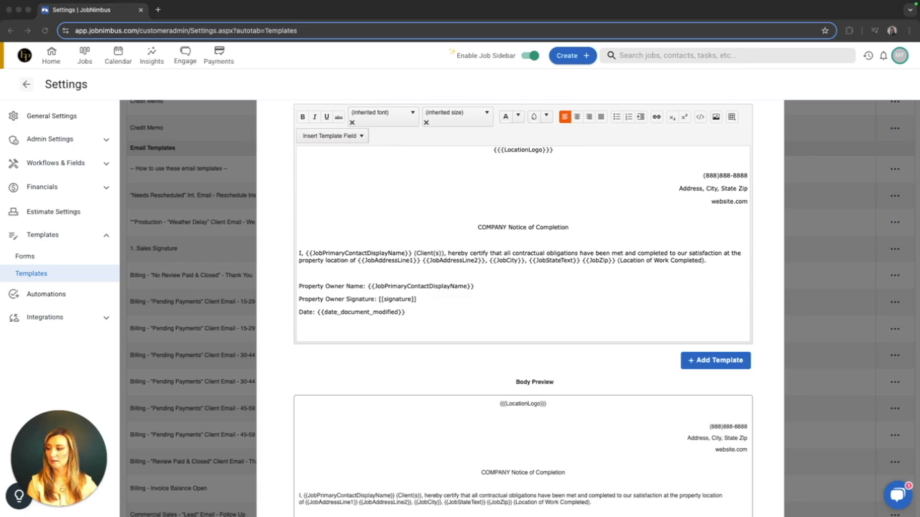
pyautogui.click(338, 332)
pyautogui.press('super+v')
pyautogui.press('super+z')
pyautogui.rightClick(331, 327)
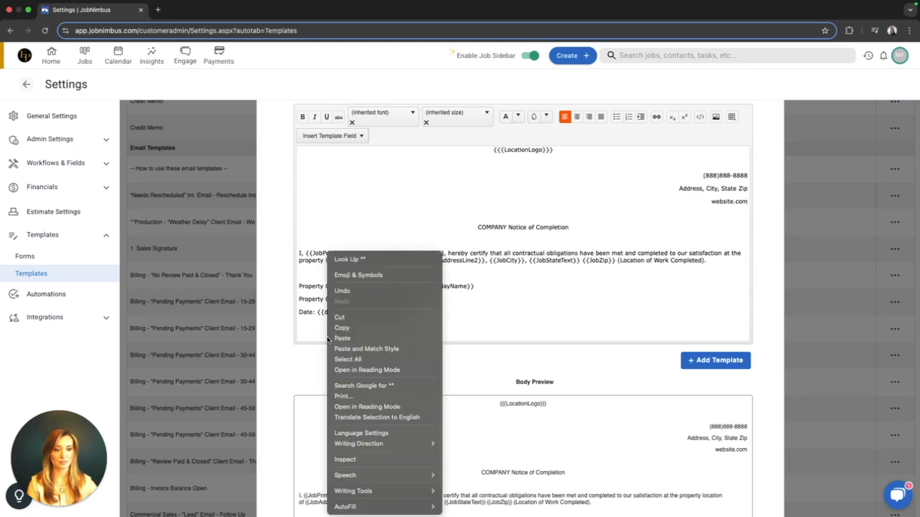
pyautogui.click(391, 352)
pyautogui.scroll(-1, 456, 323)
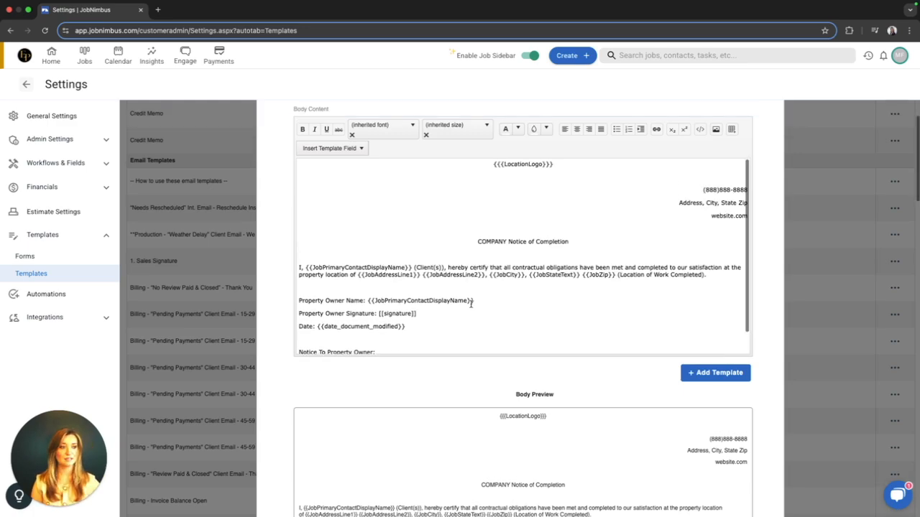
# Set the "COMPANY Notice of Completion" heading to font size 5 (18pt).
pyautogui.scroll(1, 468, 304)
pyautogui.moveTo(579, 275); pyautogui.dragTo(473, 272)
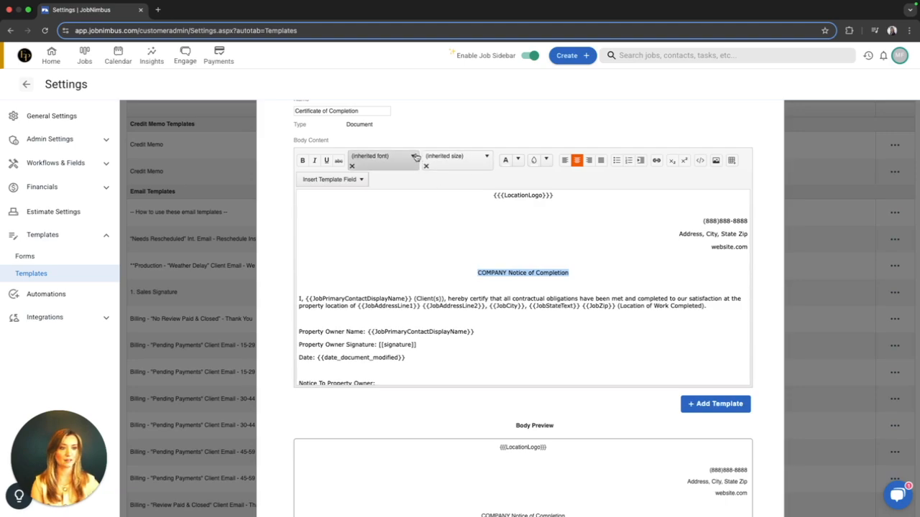
pyautogui.click(485, 158)
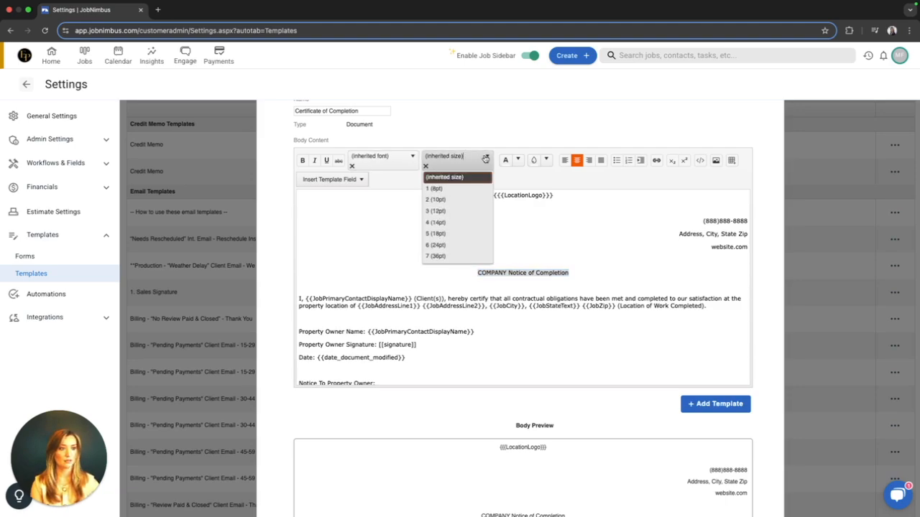
pyautogui.click(454, 222)
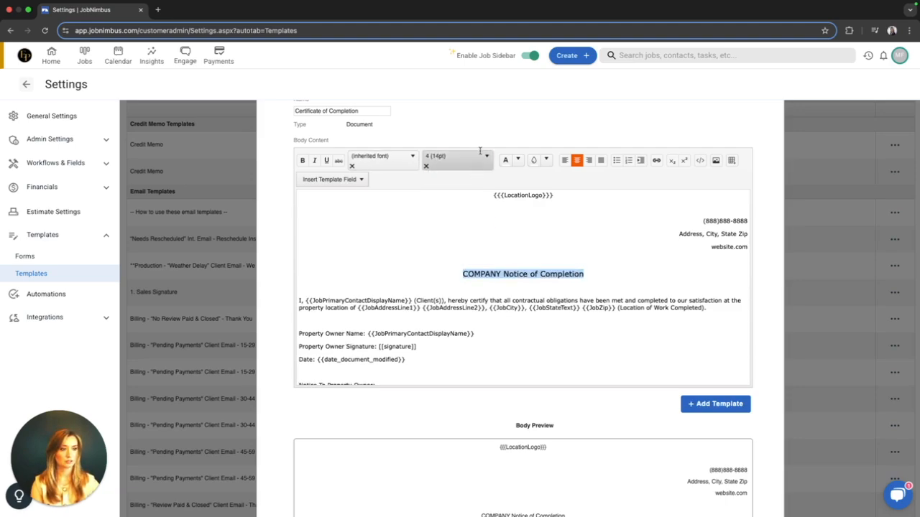
pyautogui.click(460, 158)
pyautogui.click(452, 232)
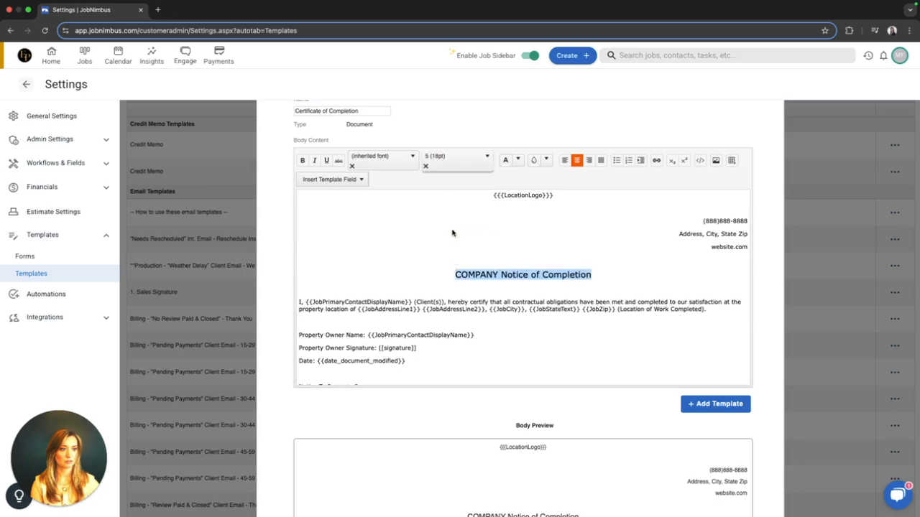
pyautogui.click(514, 247)
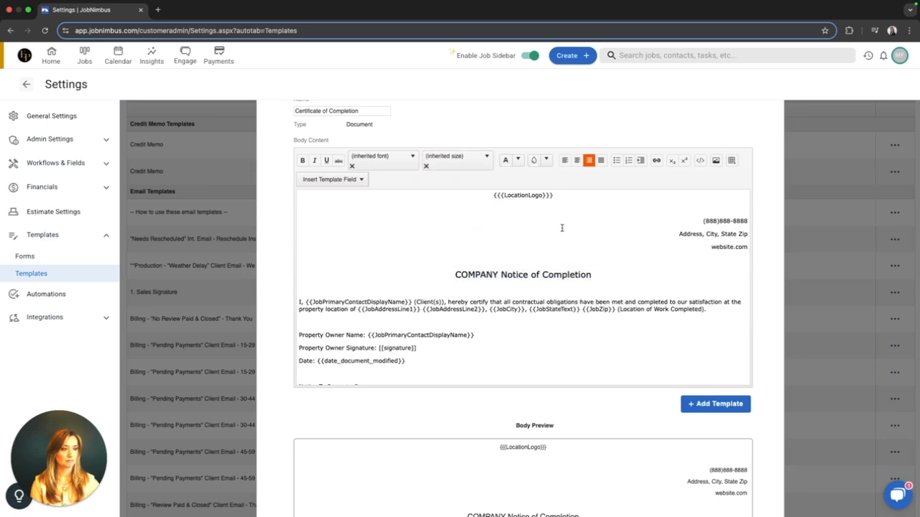
# Review the template body and its preview, and try to add the template under the name "Certificate of Completion".
pyautogui.scroll(-3, 557, 227)
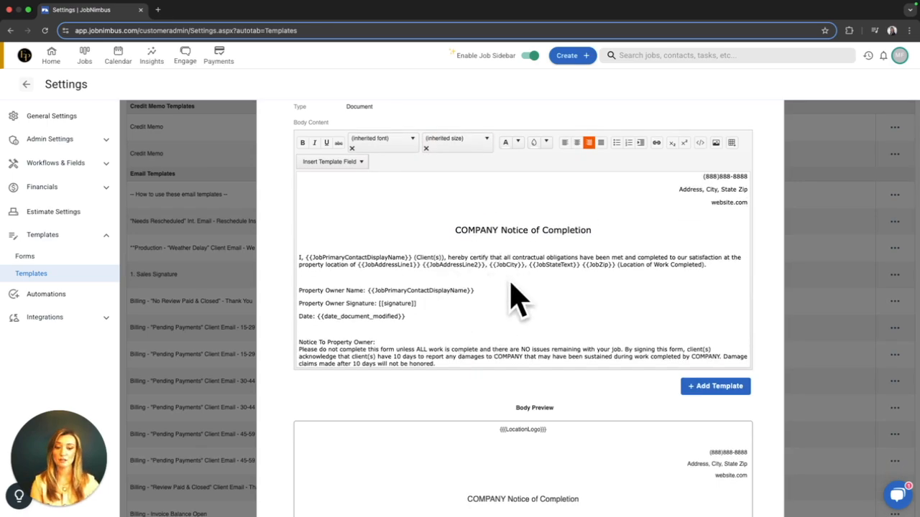
pyautogui.scroll(1, 546, 293)
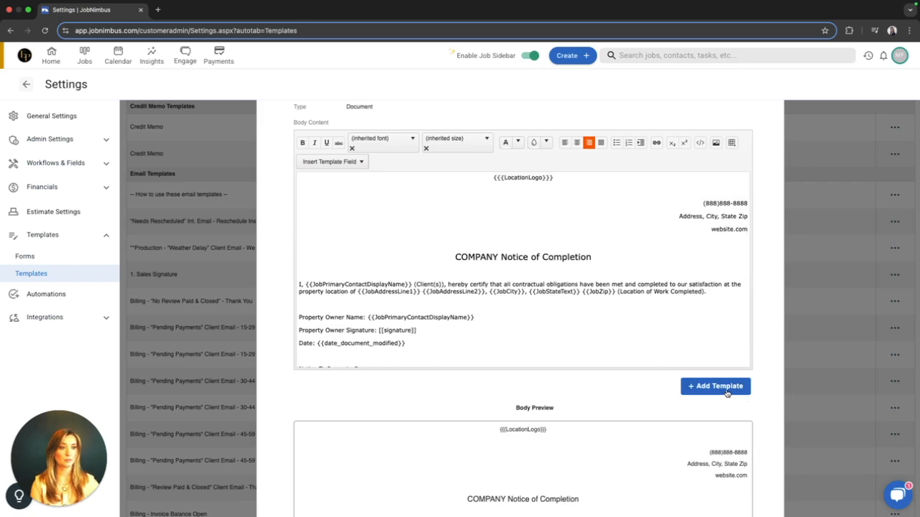
pyautogui.scroll(2, 558, 361)
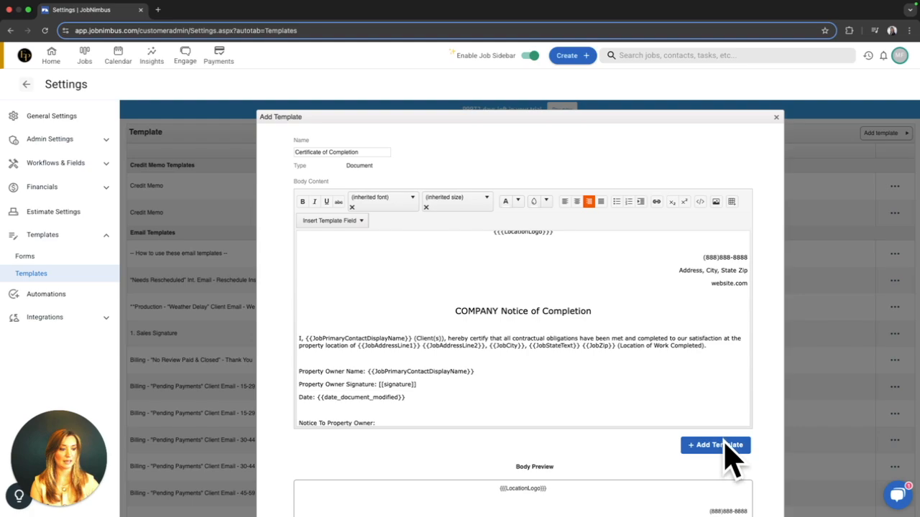
pyautogui.scroll(-3, 540, 395)
pyautogui.scroll(-1, 499, 456)
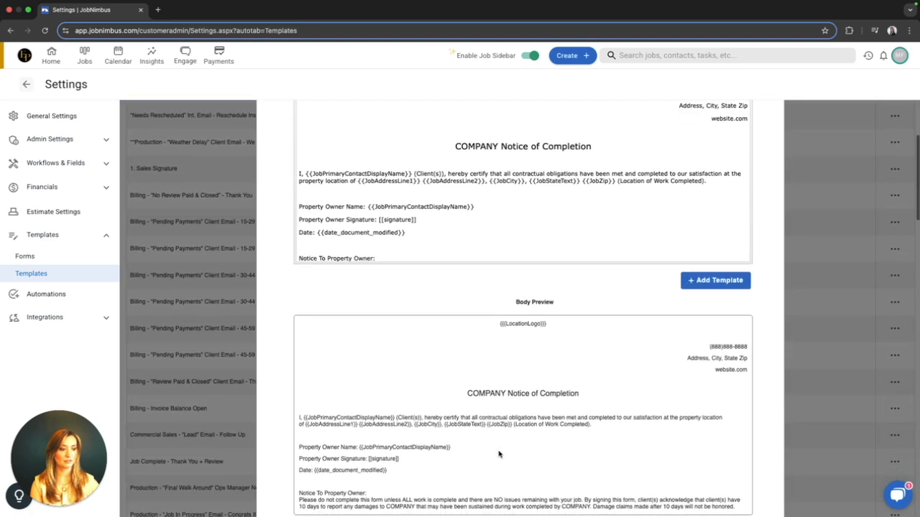
pyautogui.scroll(2, 507, 442)
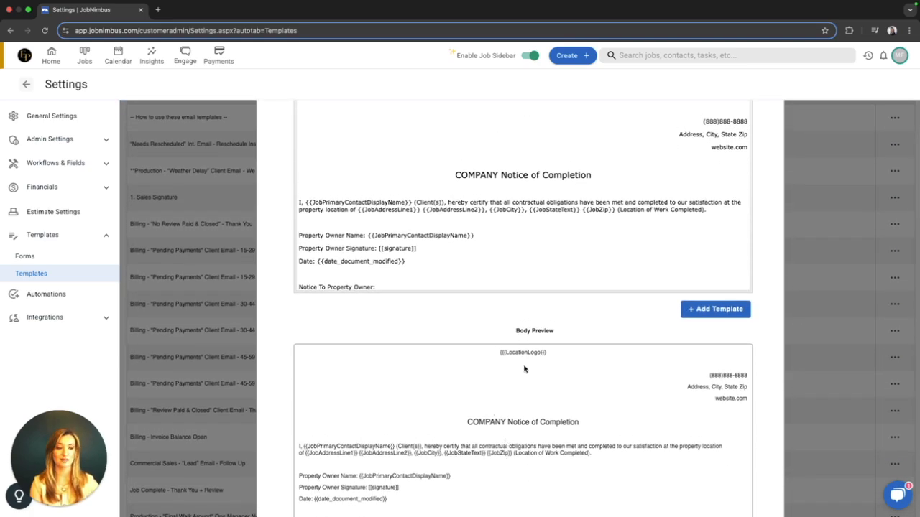
pyautogui.click(717, 311)
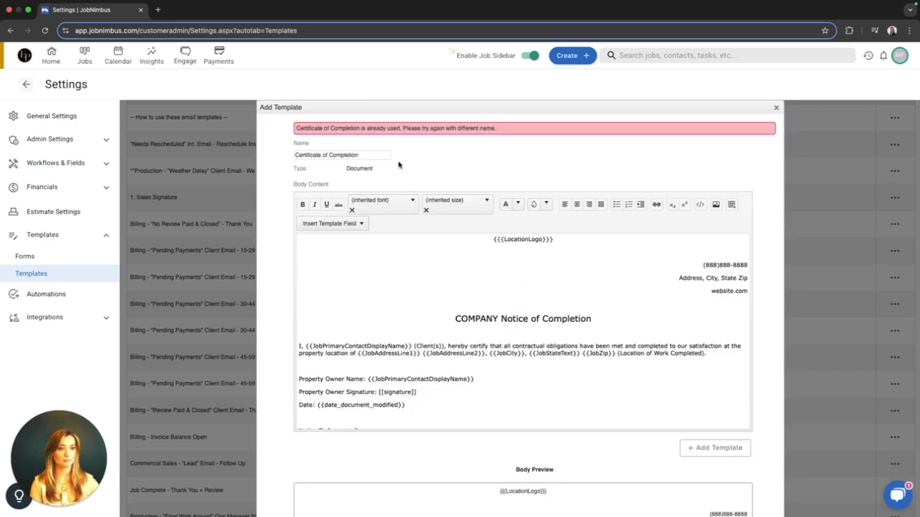
# Rename the template "Certificate of Completion 2" and add it to the account's templates.
pyautogui.click(367, 155)
pyautogui.write('2')
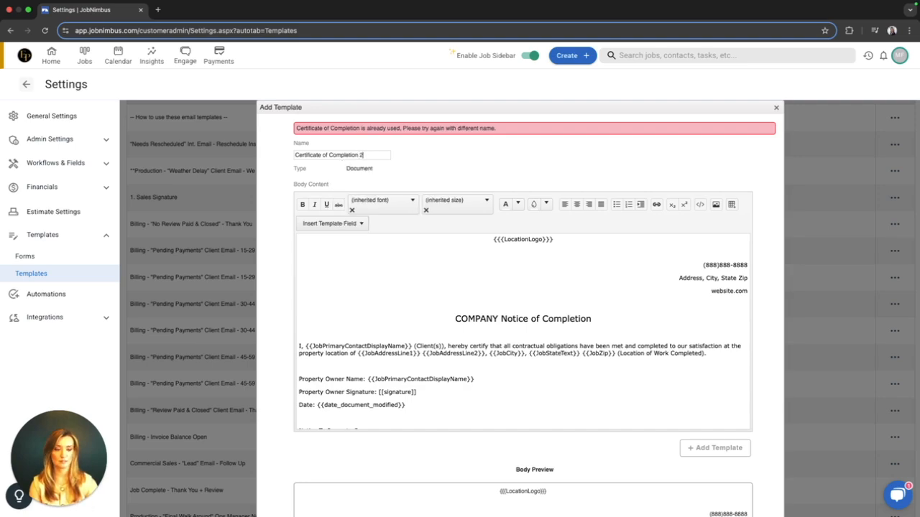
pyautogui.click(719, 447)
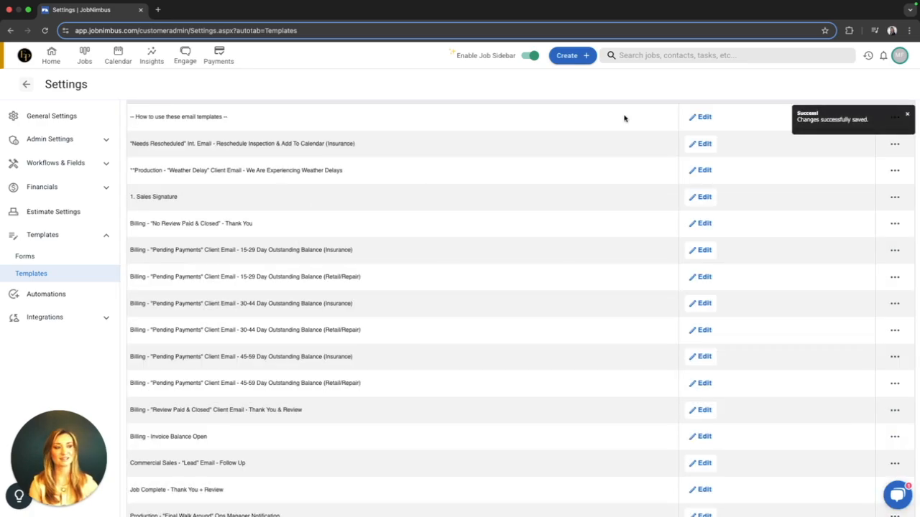
# Search the jobs for "test" and open the second matching job on its full details page.
pyautogui.click(644, 58)
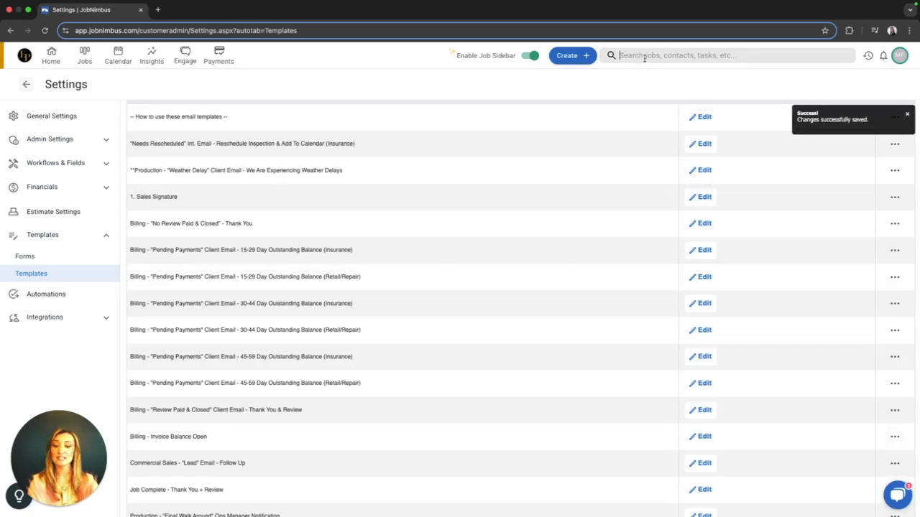
pyautogui.write('test')
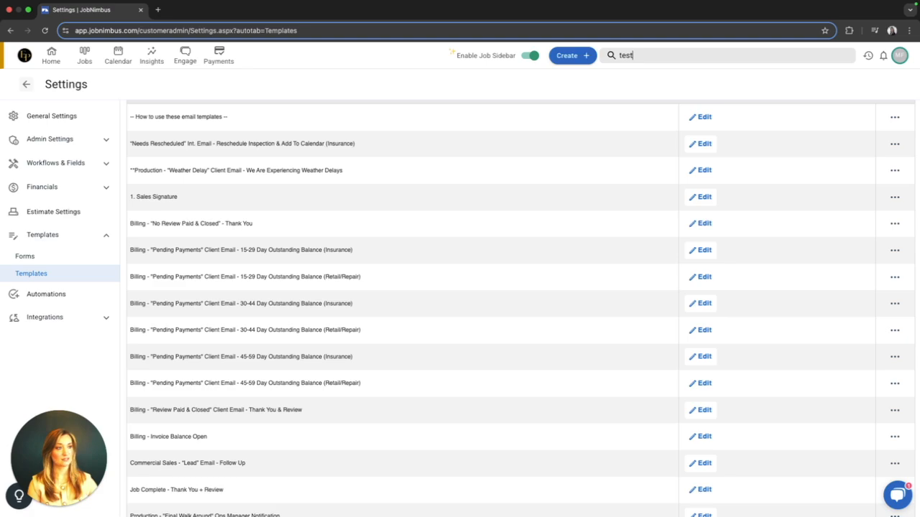
pyautogui.click(649, 79)
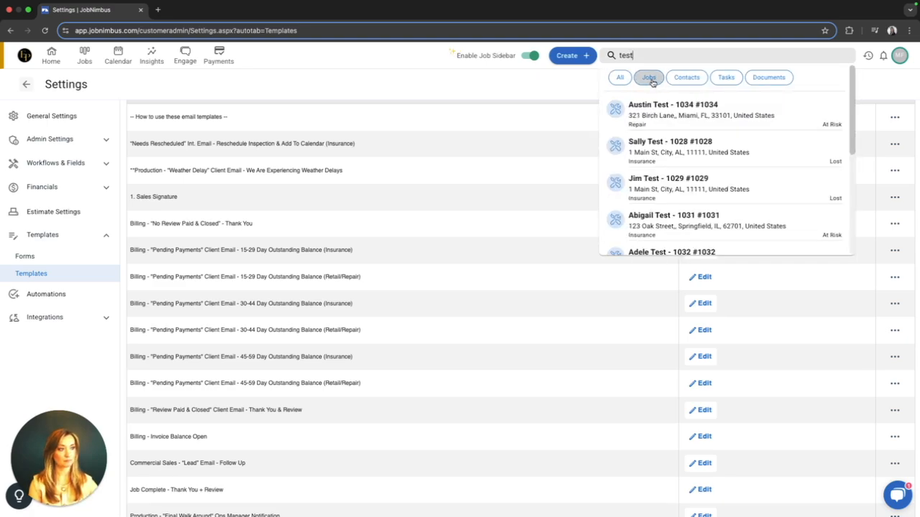
pyautogui.click(674, 146)
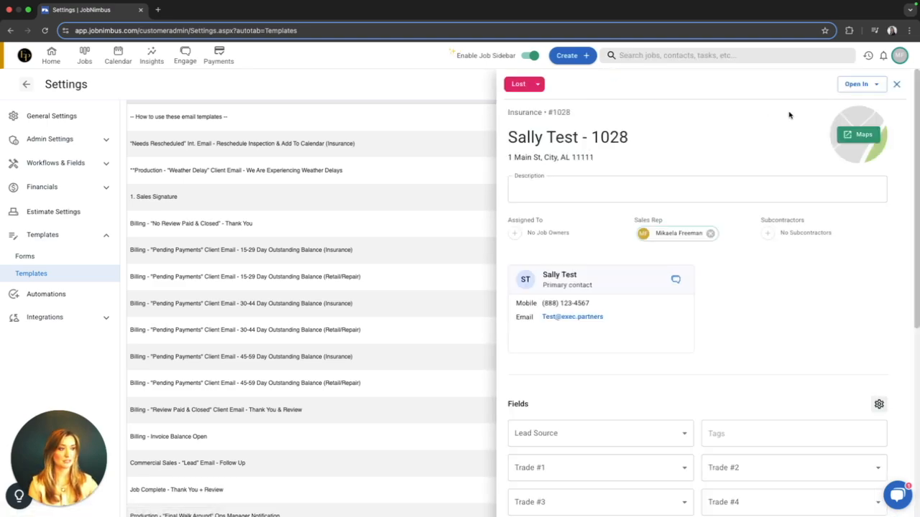
pyautogui.click(855, 84)
pyautogui.click(867, 104)
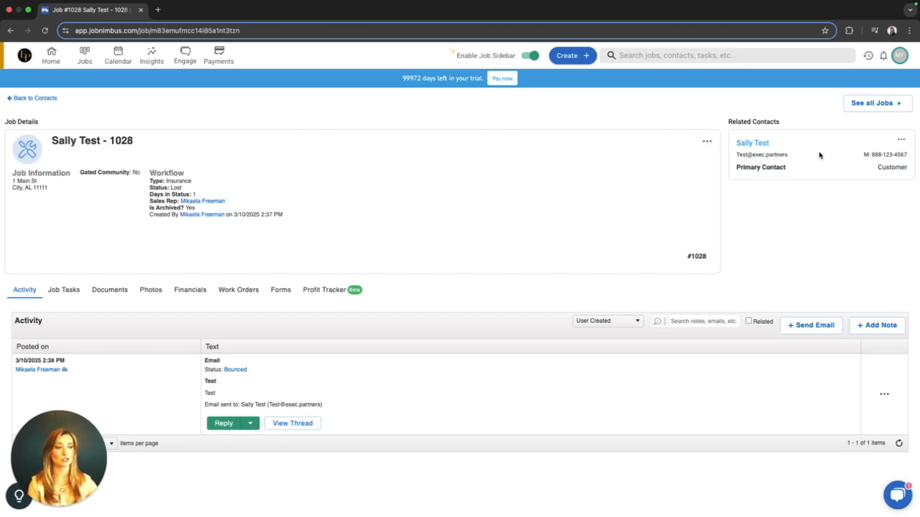
# Start creating a new document for the open job.
pyautogui.click(708, 142)
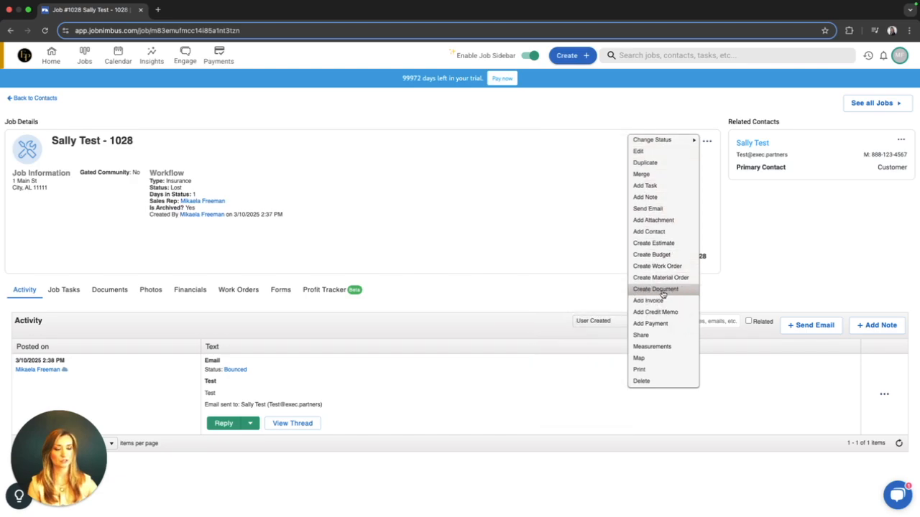
pyautogui.click(662, 293)
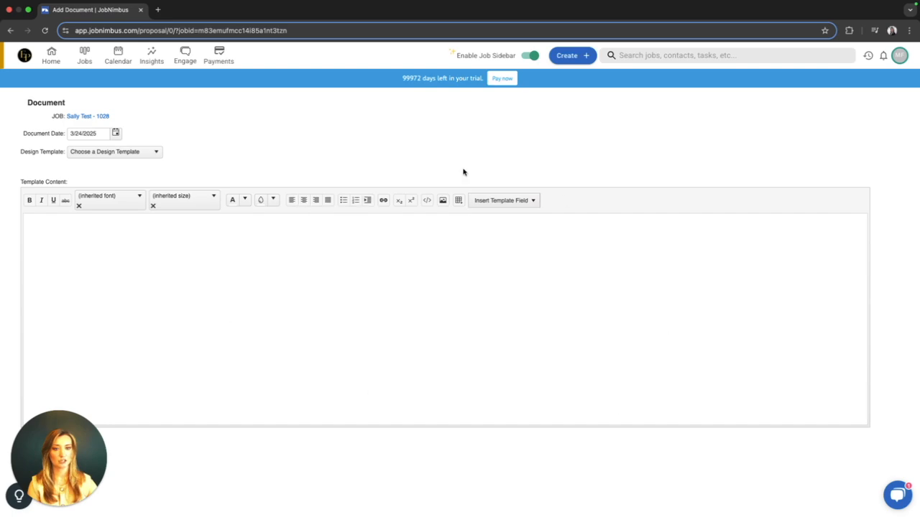
# Check the design template list for the new certificate template, and return to the job page and reload it.
pyautogui.click(145, 152)
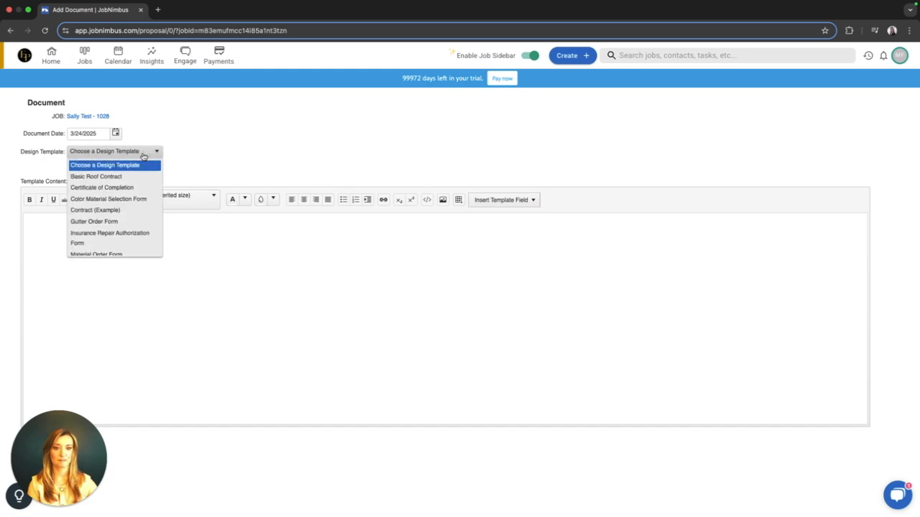
pyautogui.scroll(-5, 137, 189)
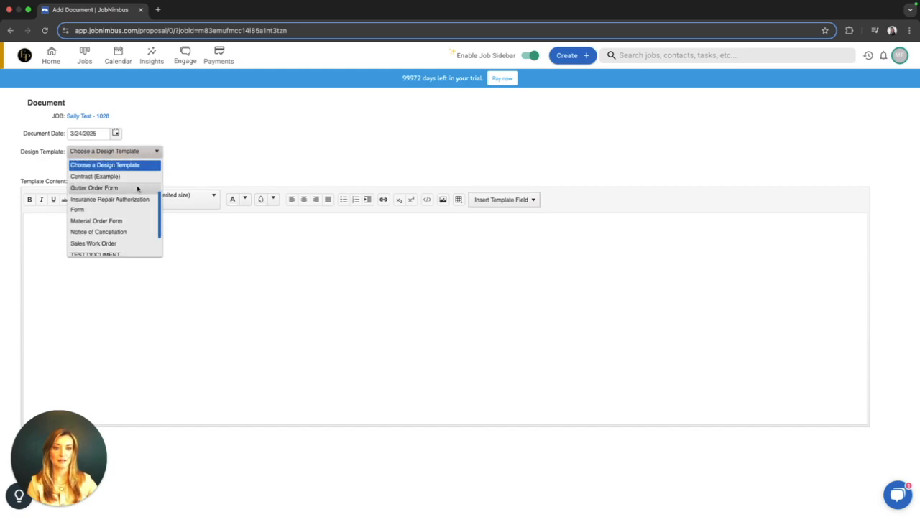
pyautogui.click(222, 158)
pyautogui.click(10, 30)
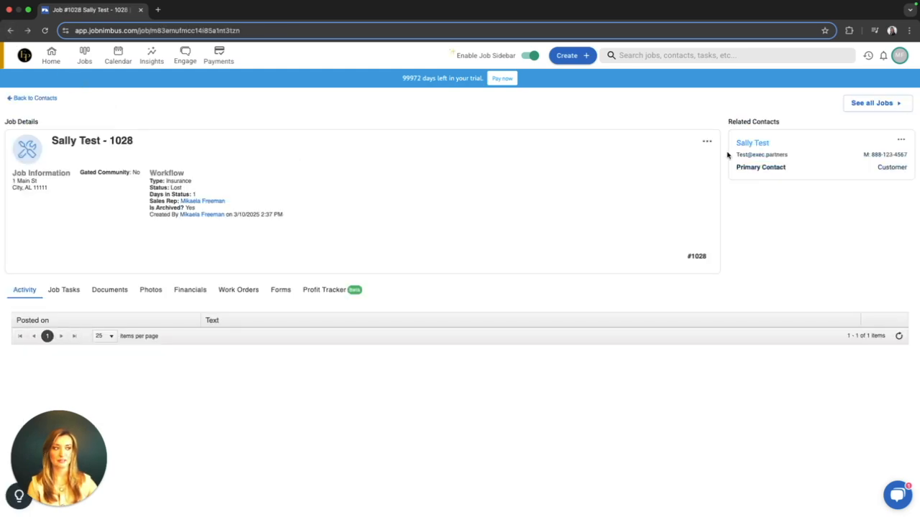
pyautogui.click(45, 31)
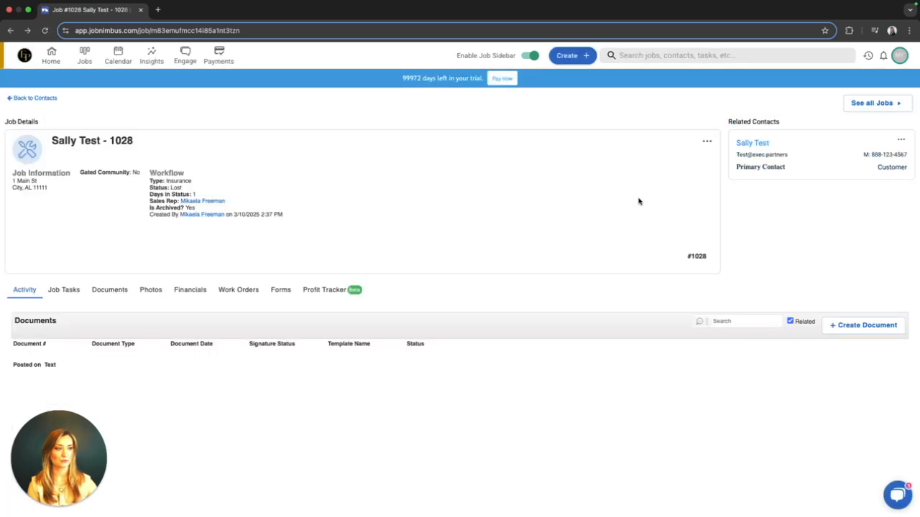
# Start a new document for the job and apply the "Certificate of Completion 2" design template.
pyautogui.click(706, 142)
pyautogui.moveTo(681, 143)
pyautogui.click(659, 289)
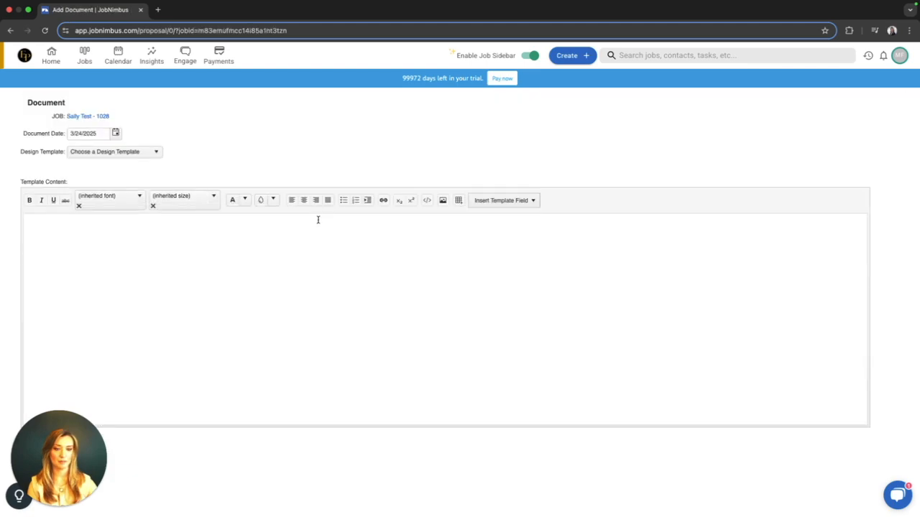
pyautogui.click(133, 151)
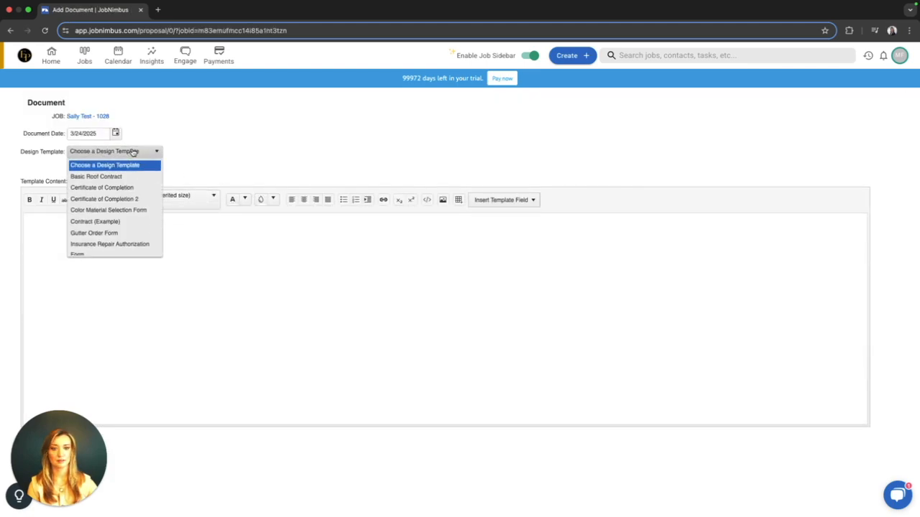
pyautogui.click(142, 202)
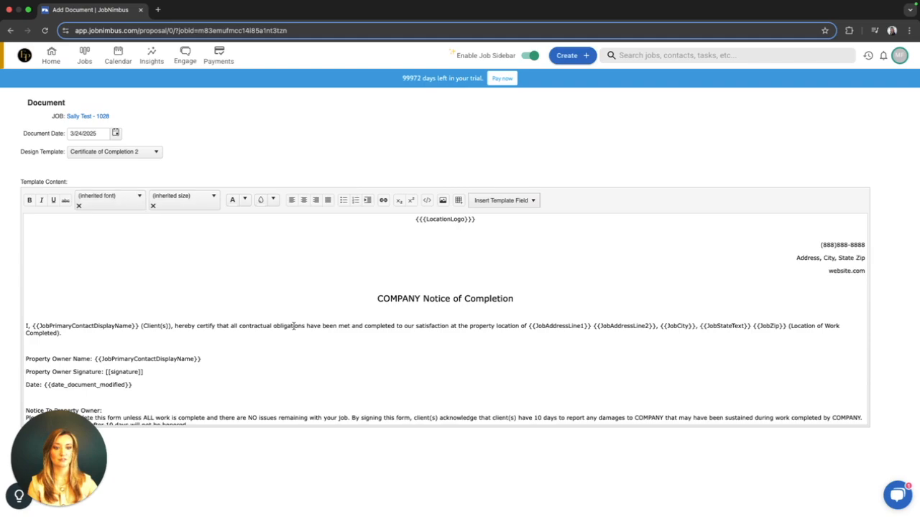
# Review the loaded template content, including the logo and primary contact fields and the notice to the property owner.
pyautogui.scroll(-1, 323, 381)
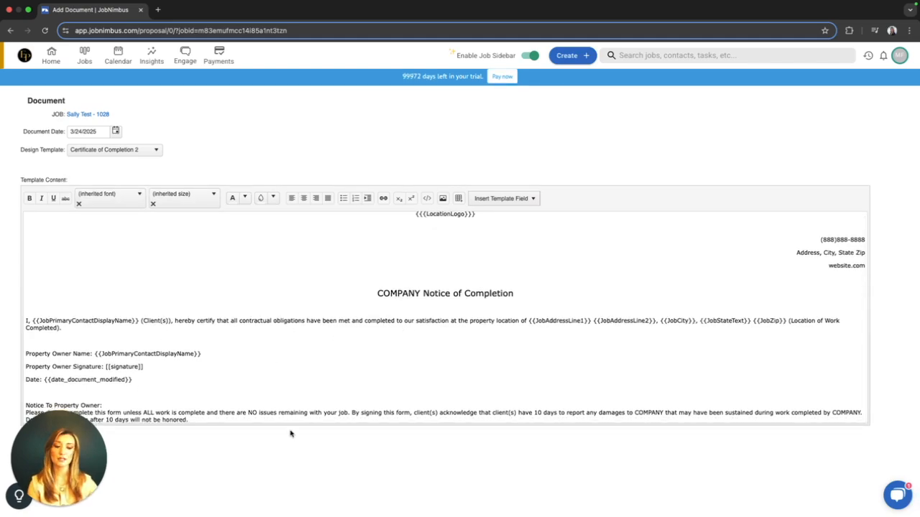
pyautogui.scroll(1, 321, 370)
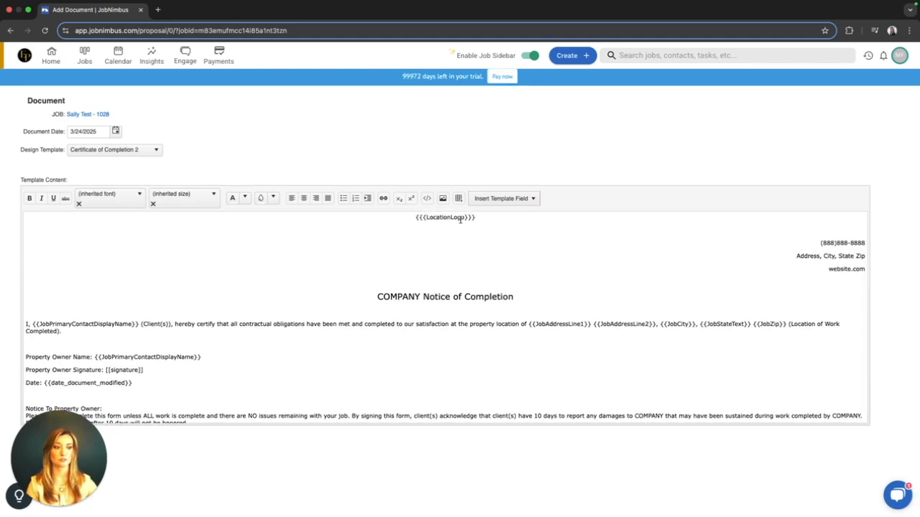
pyautogui.moveTo(138, 324); pyautogui.dragTo(32, 323)
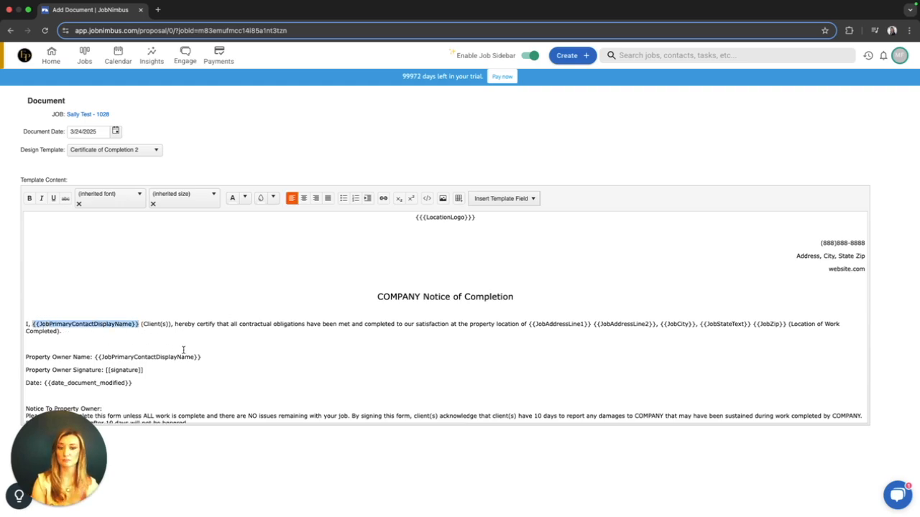
pyautogui.scroll(-1, 280, 341)
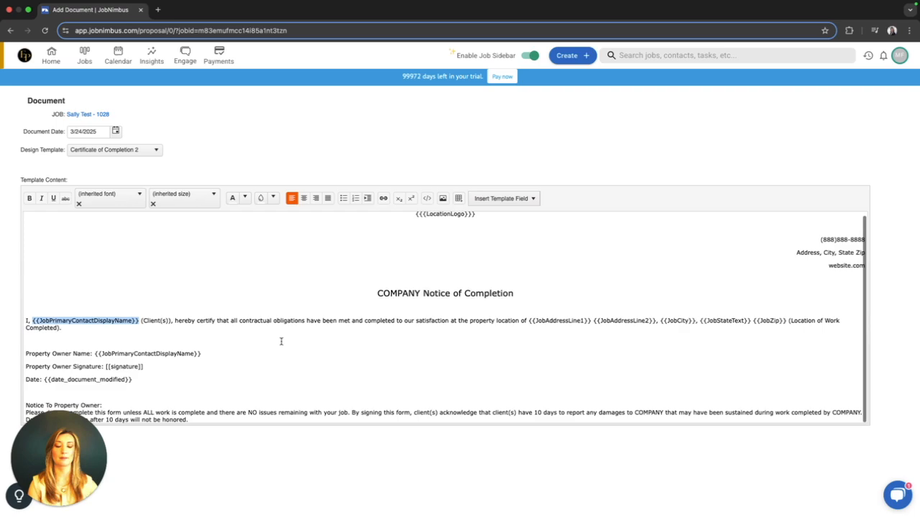
pyautogui.moveTo(65, 467); pyautogui.dragTo(184, 465)
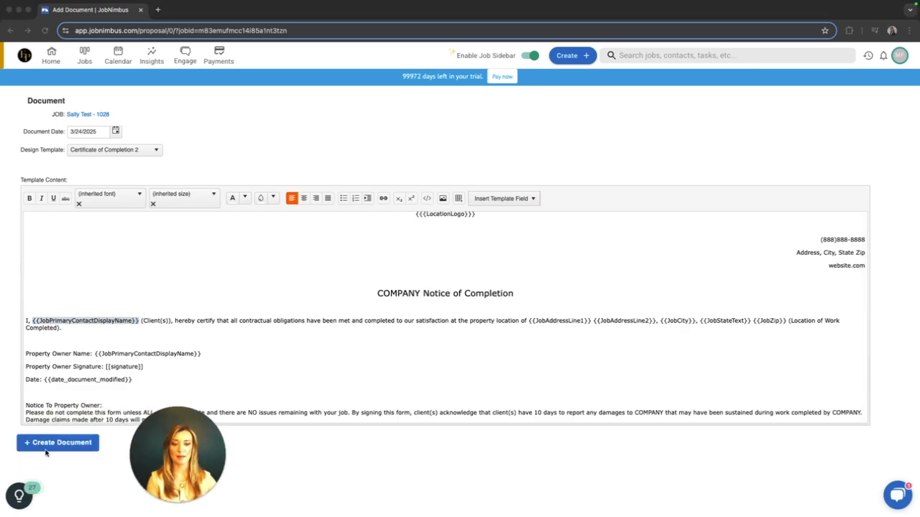
# Try adding the line "Type into this document" below the date line, and delete it again.
pyautogui.click(250, 370)
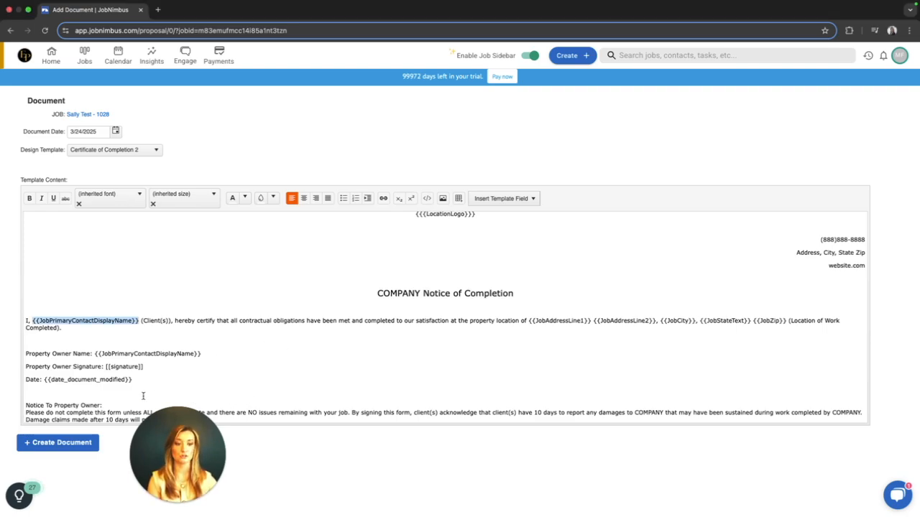
pyautogui.click(49, 394)
pyautogui.write('Type into')
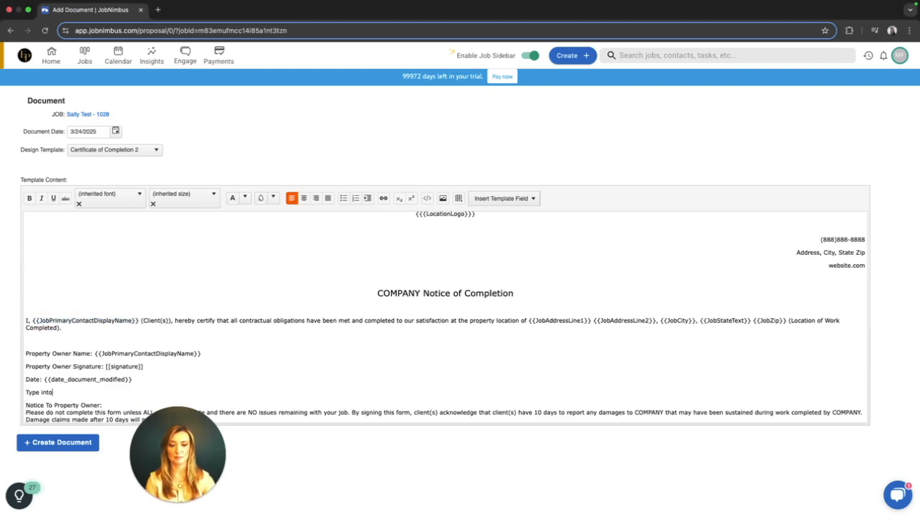
pyautogui.write(' this docuemnt')
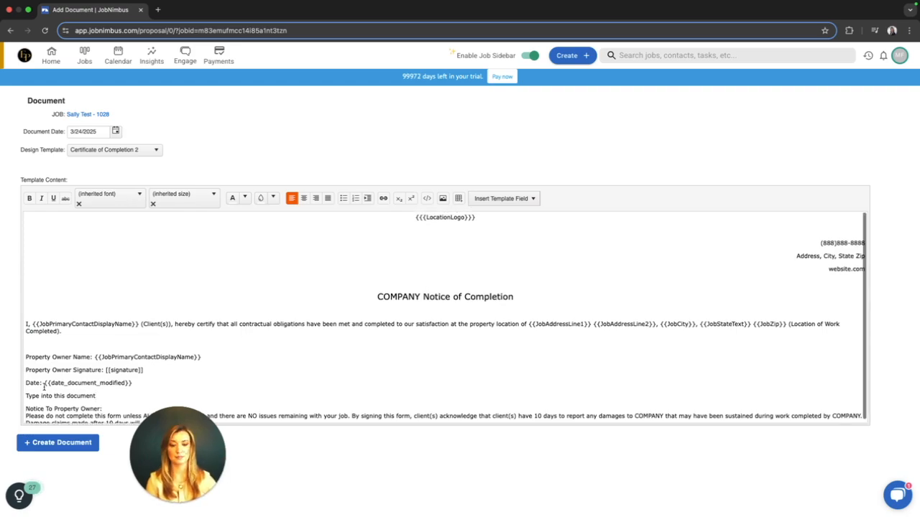
pyautogui.moveTo(97, 395); pyautogui.dragTo(27, 396)
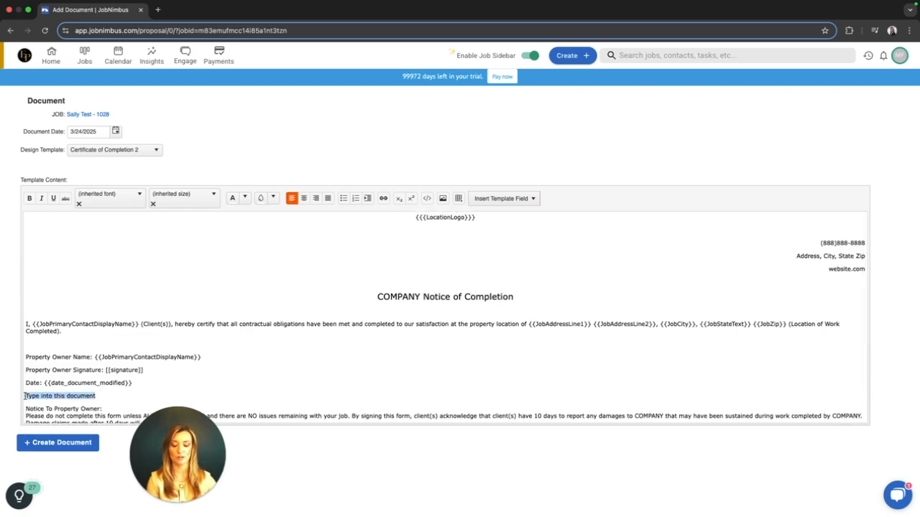
pyautogui.press('BackSpace')
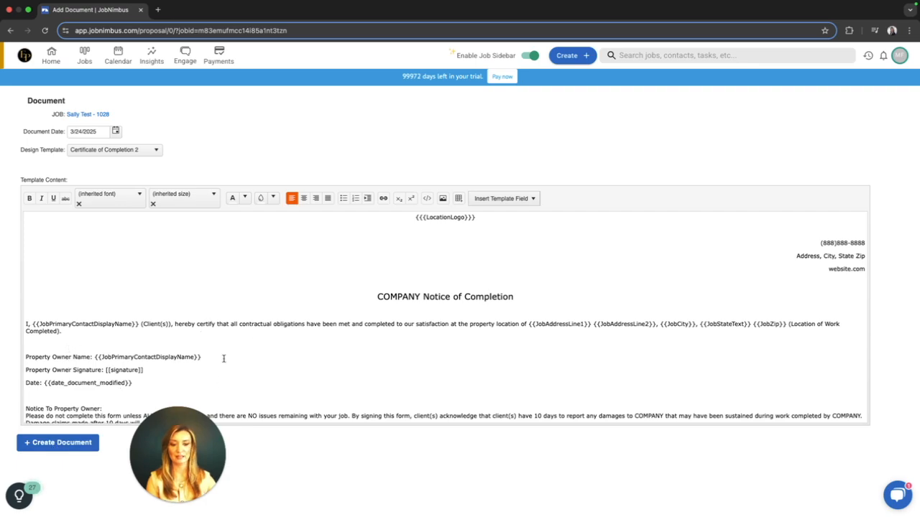
# Create the document from the template content and review the generated certificate down to its signature area and owner notice.
pyautogui.scroll(-1, 224, 359)
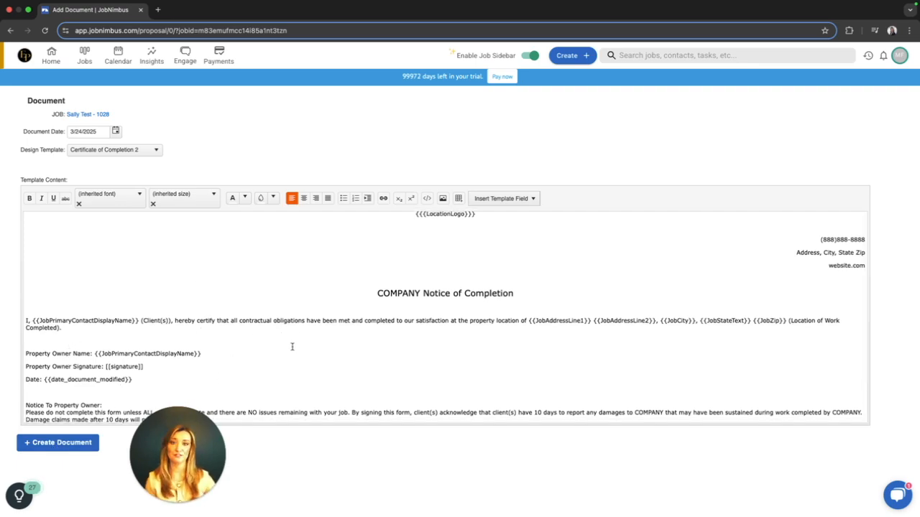
pyautogui.click(61, 443)
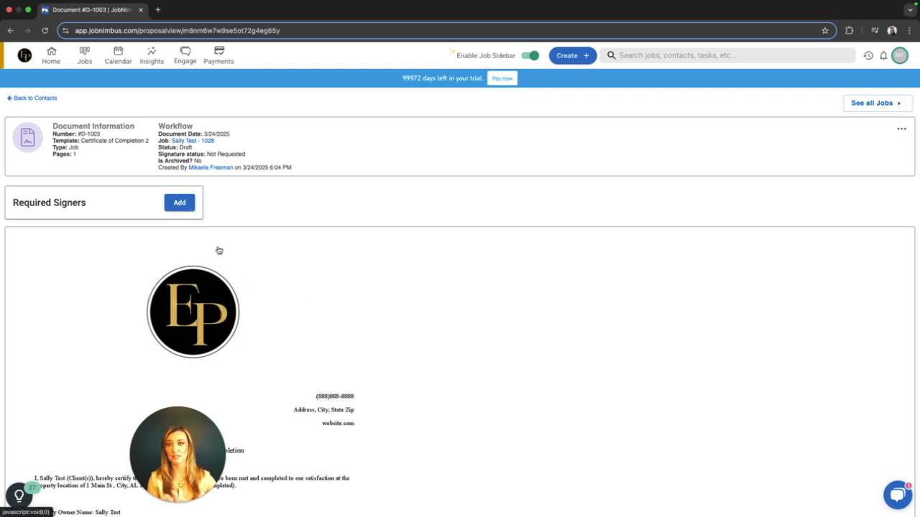
pyautogui.scroll(-5, 298, 288)
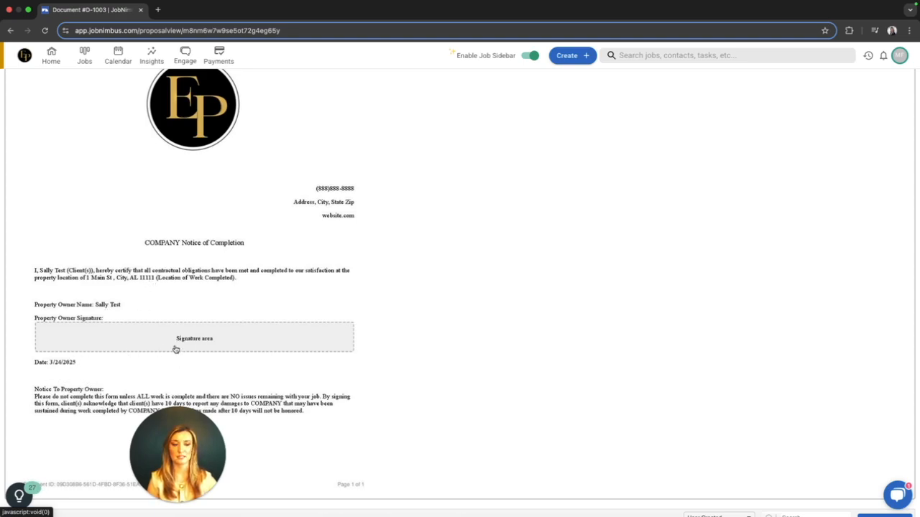
pyautogui.scroll(5, 197, 338)
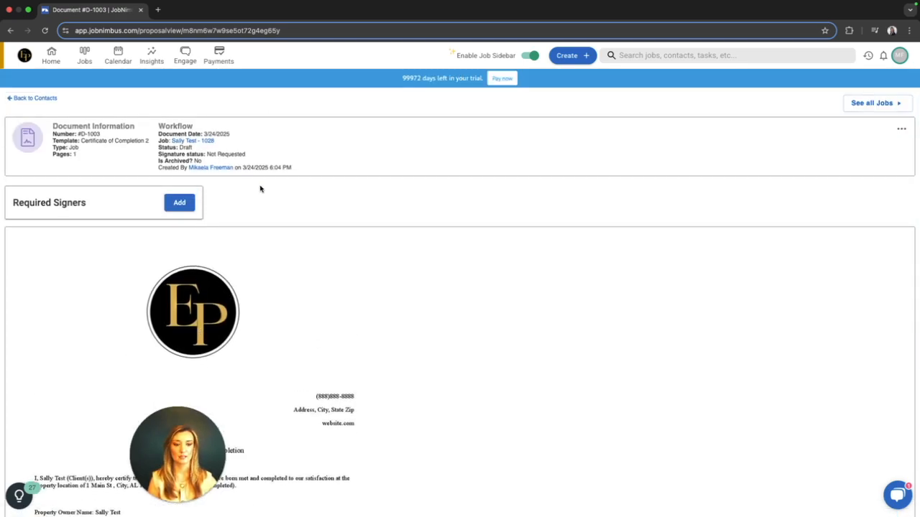
# Add the job's primary contact as the required signer and send the signature request.
pyautogui.click(180, 204)
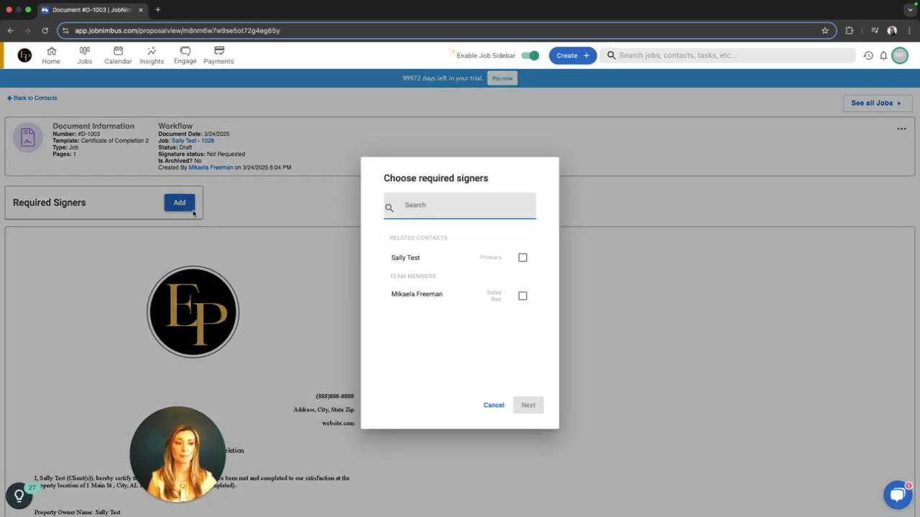
pyautogui.click(523, 258)
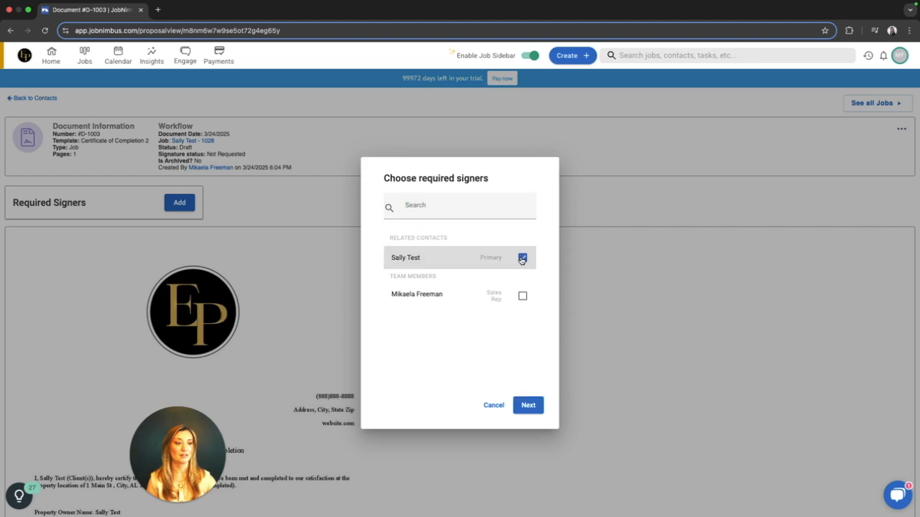
pyautogui.click(528, 406)
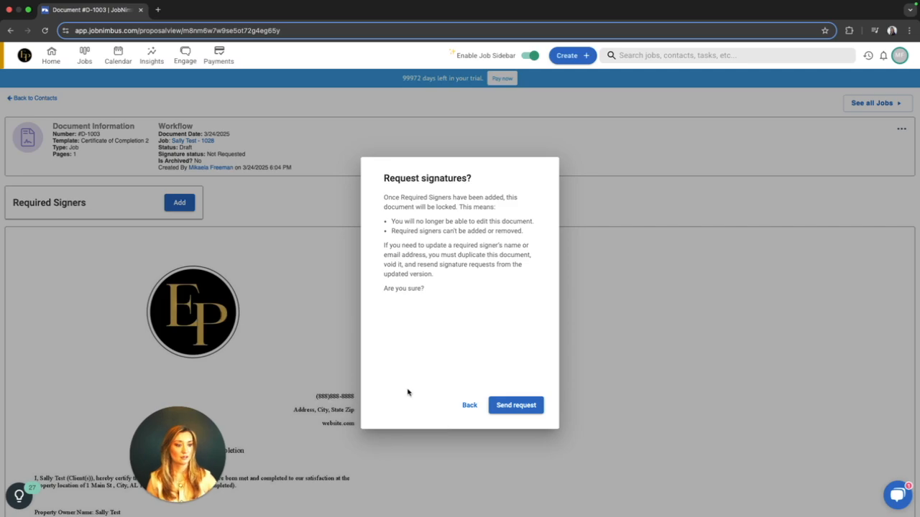
pyautogui.click(522, 408)
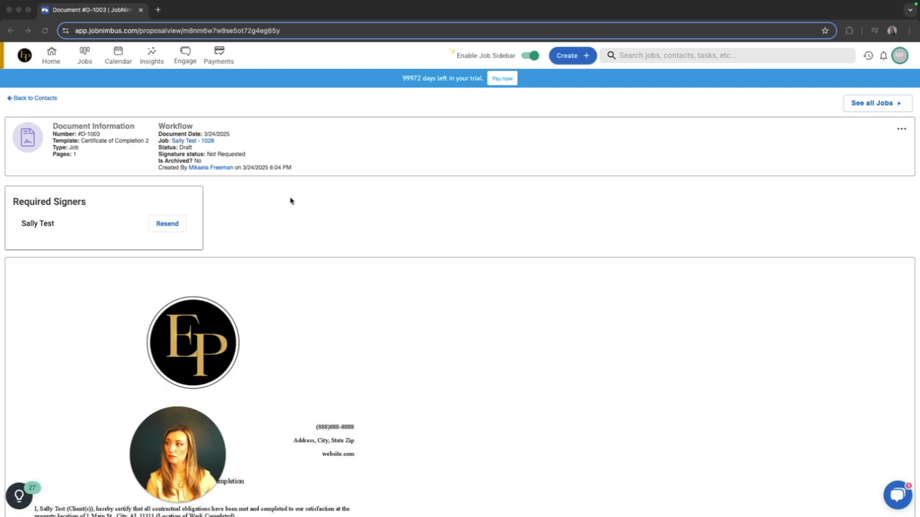
# Return to the related job and check the new document's entry in its activity view.
pyautogui.click(194, 143)
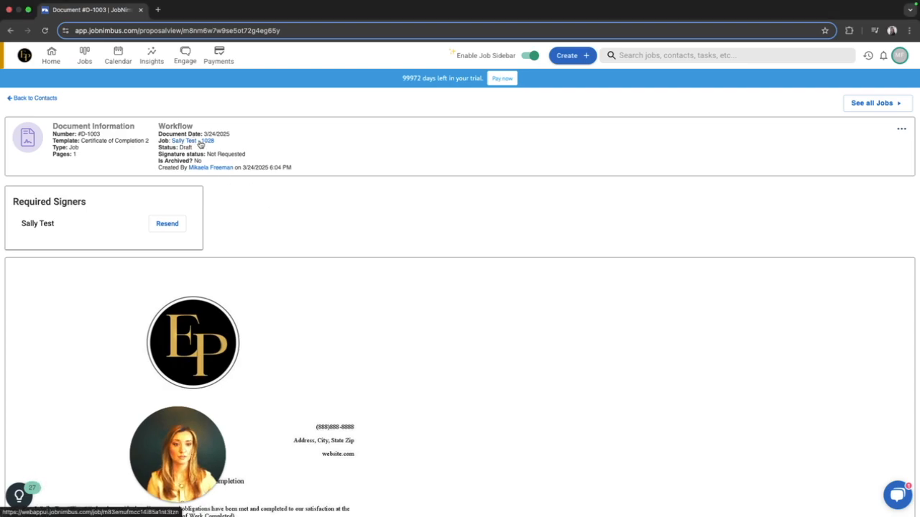
pyautogui.click(193, 142)
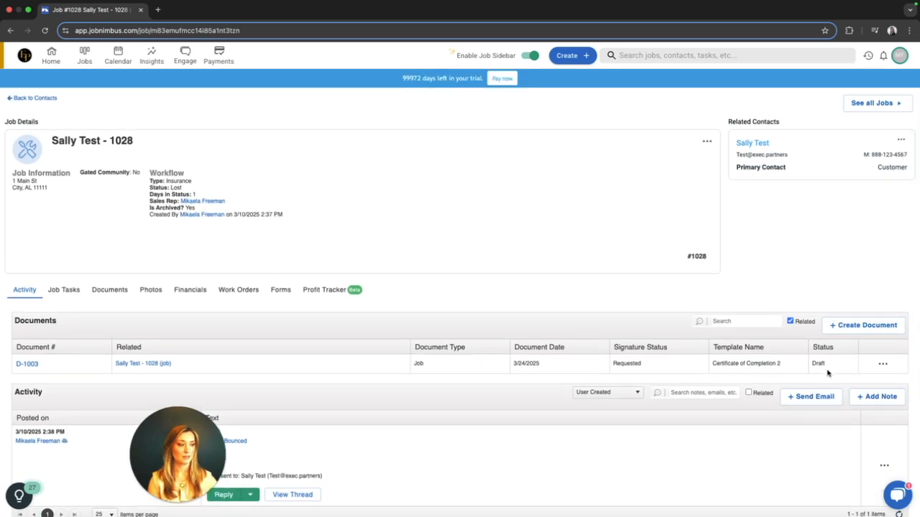
pyautogui.moveTo(830, 369)
pyautogui.mouseDown()
pyautogui.moveTo(411, 372)
pyautogui.moveTo(437, 375)
pyautogui.mouseUp()
pyautogui.click(432, 375)
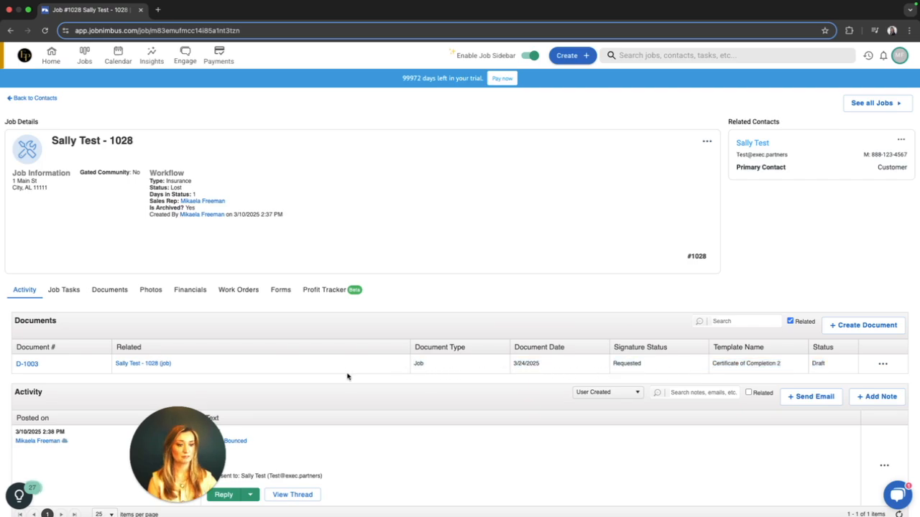
# Open the certificate PDF from the job's documents, review it from signature line to logo, and close it.
pyautogui.click(111, 291)
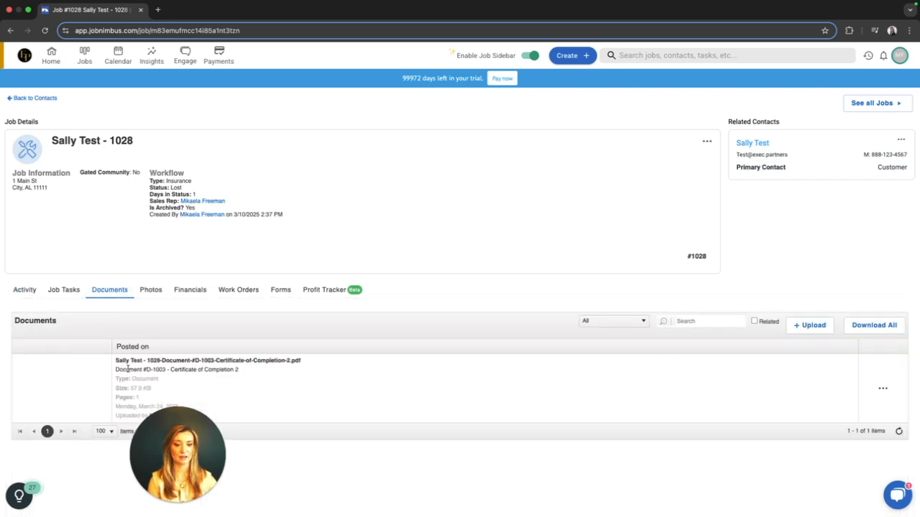
pyautogui.click(51, 396)
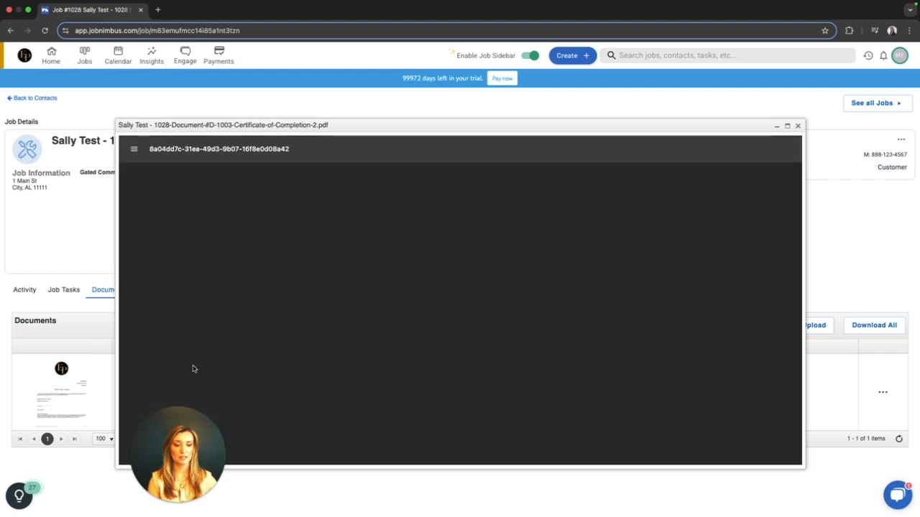
pyautogui.scroll(-4, 492, 366)
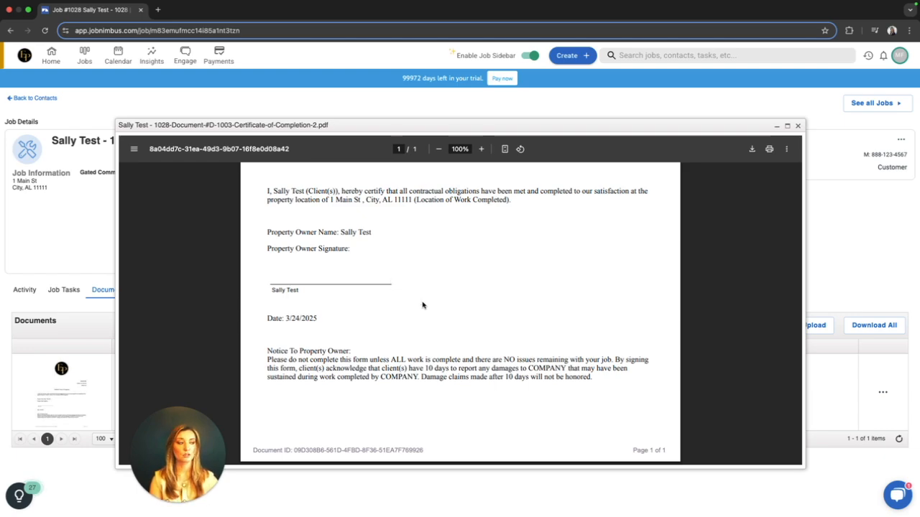
pyautogui.scroll(5, 360, 316)
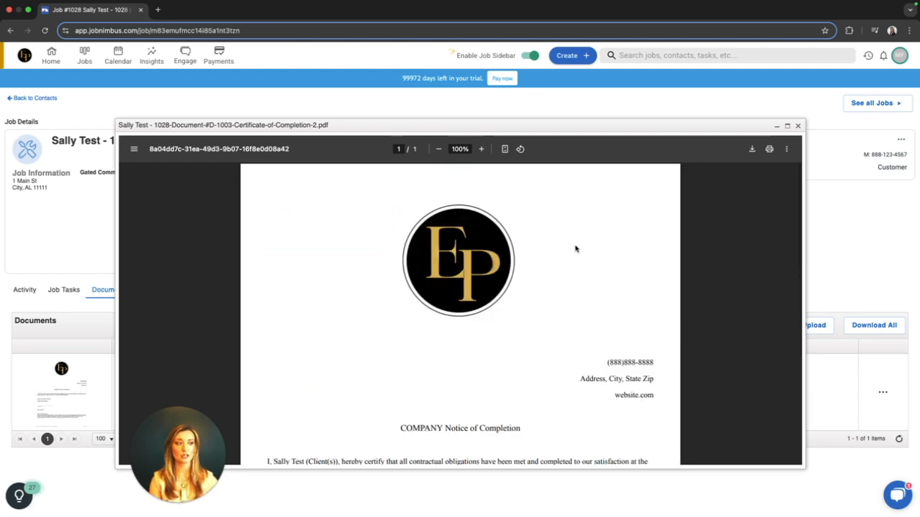
pyautogui.click(797, 127)
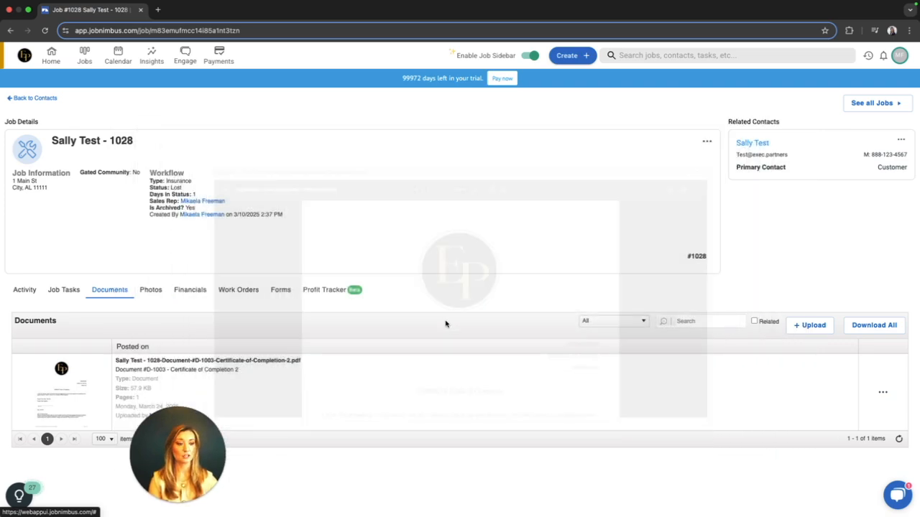
# Check the certificate's signature status in the job's activity view and start creating another document.
pyautogui.click(25, 291)
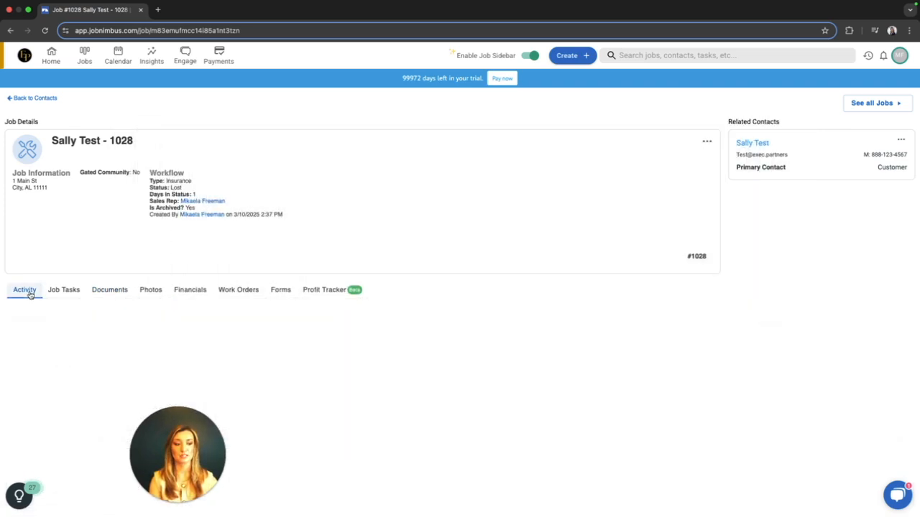
pyautogui.moveTo(653, 368); pyautogui.dragTo(613, 365)
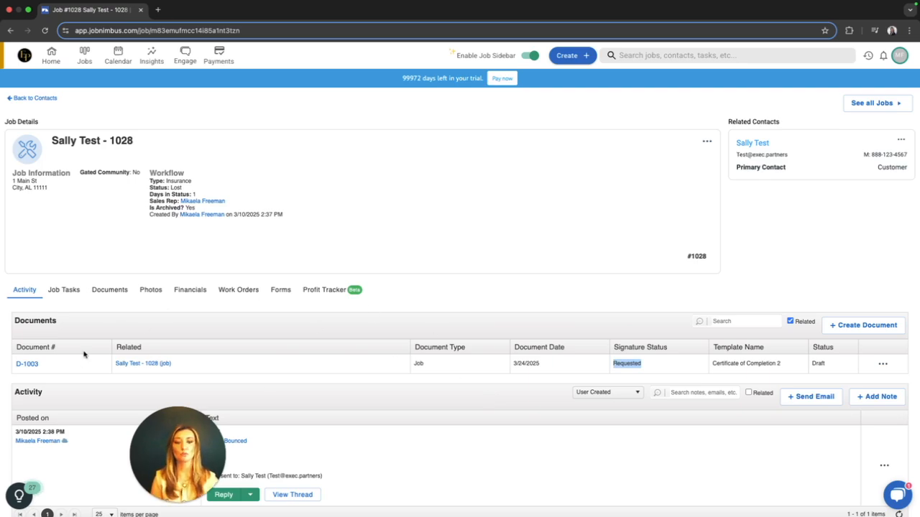
pyautogui.moveTo(59, 320); pyautogui.dragTo(15, 321)
pyautogui.click(87, 327)
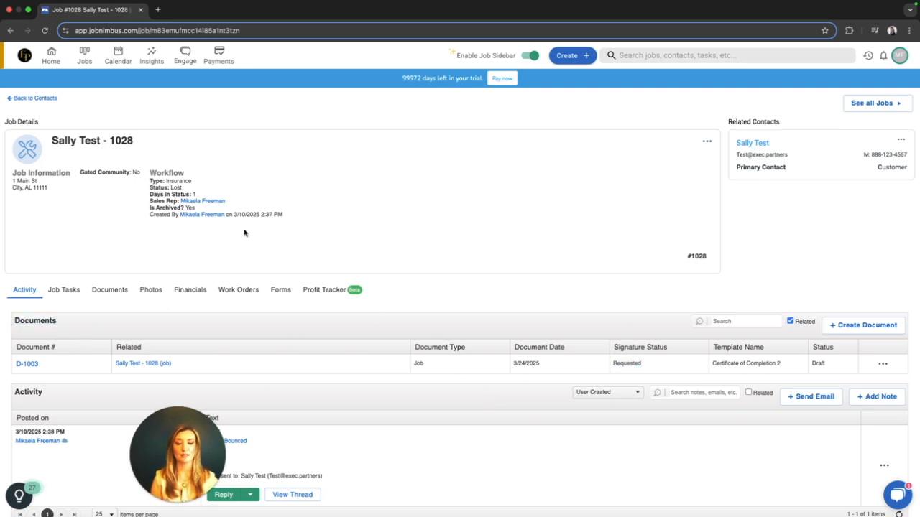
pyautogui.click(866, 325)
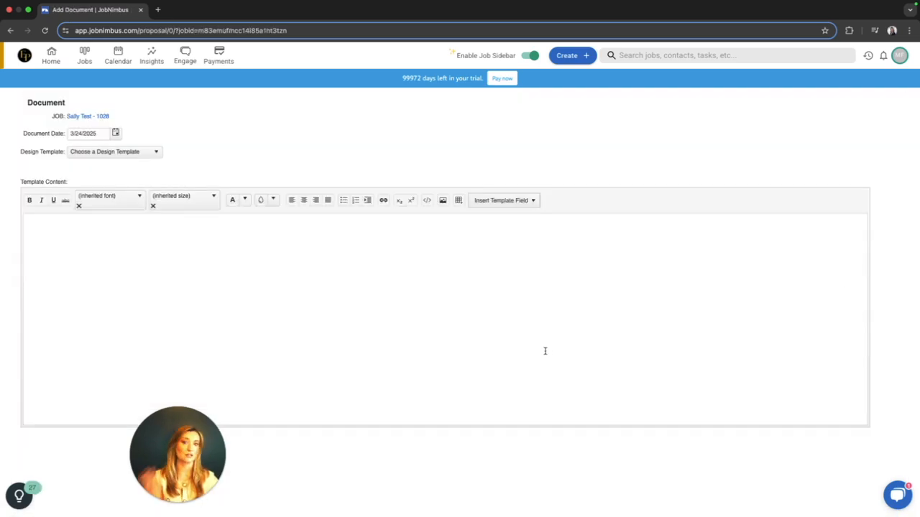